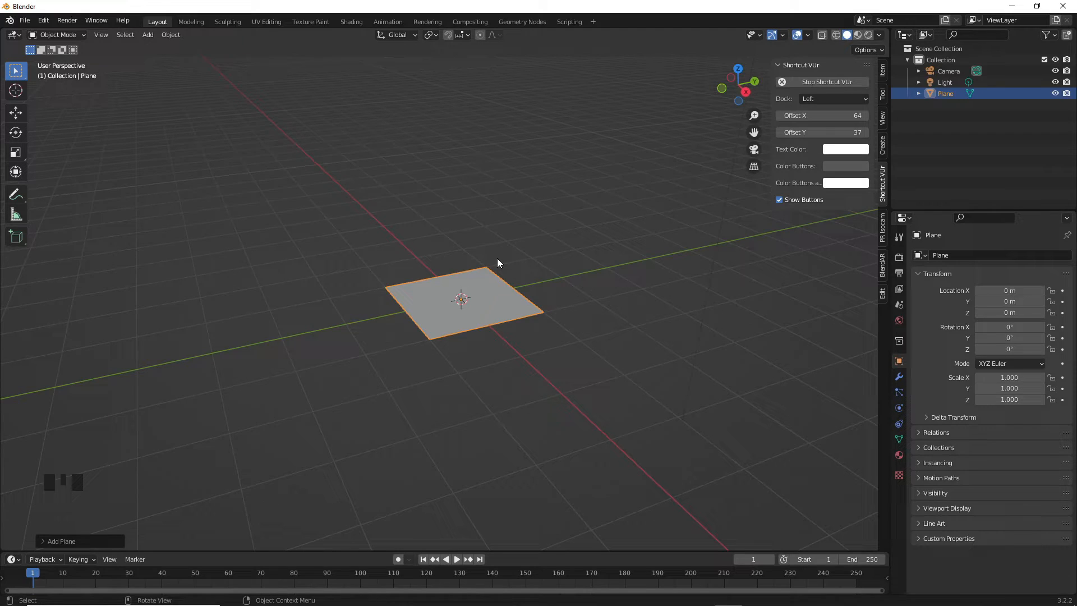
# Step: Rotate the plane 90 degrees around the global Y axis
pyautogui.press('r')
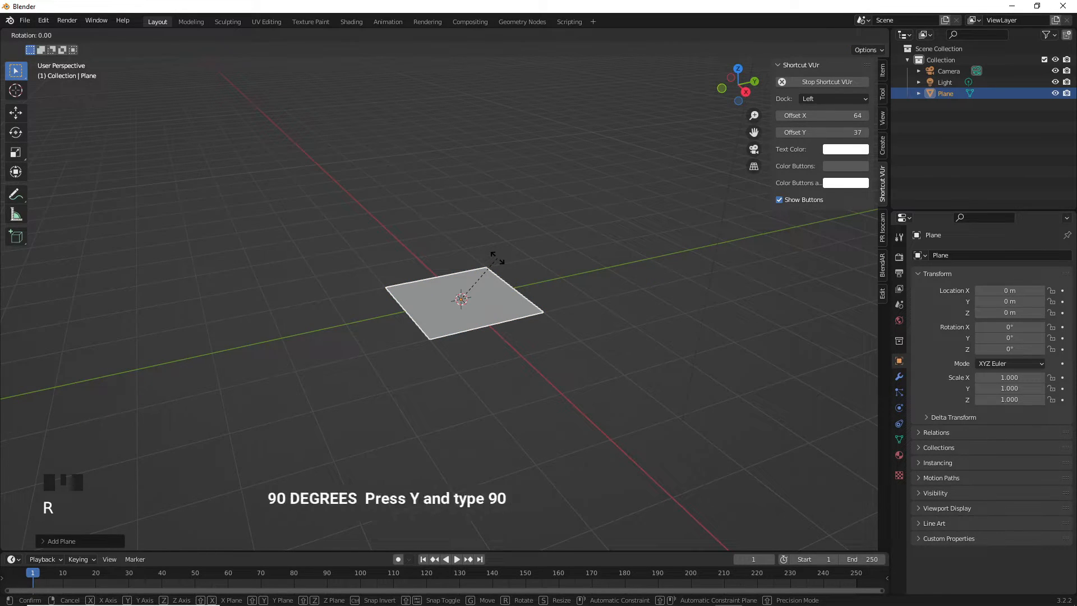
pyautogui.press('y')
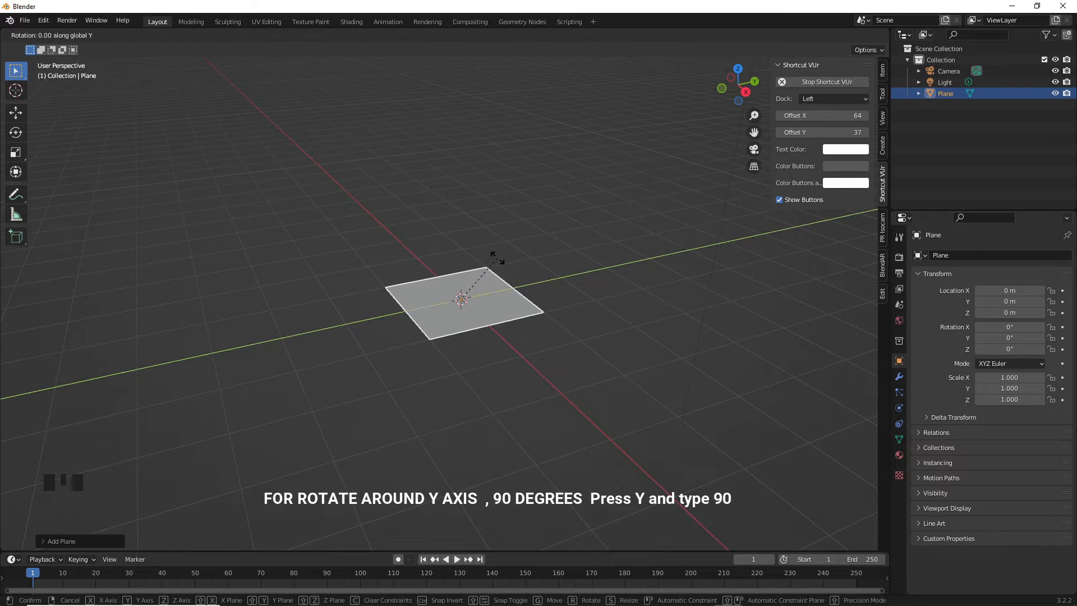
pyautogui.write('90')
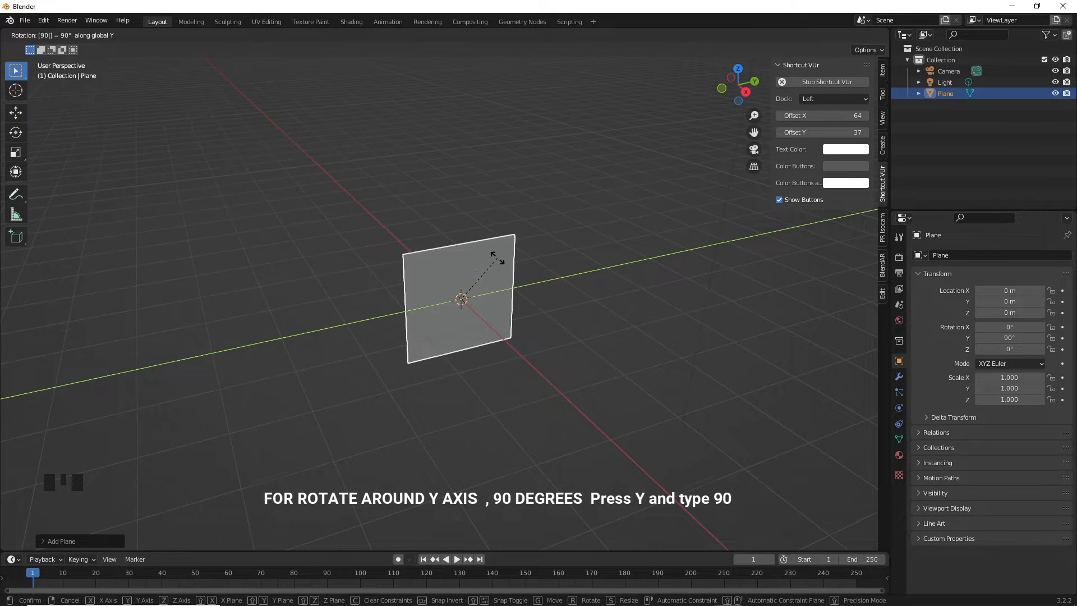
pyautogui.press('Return')
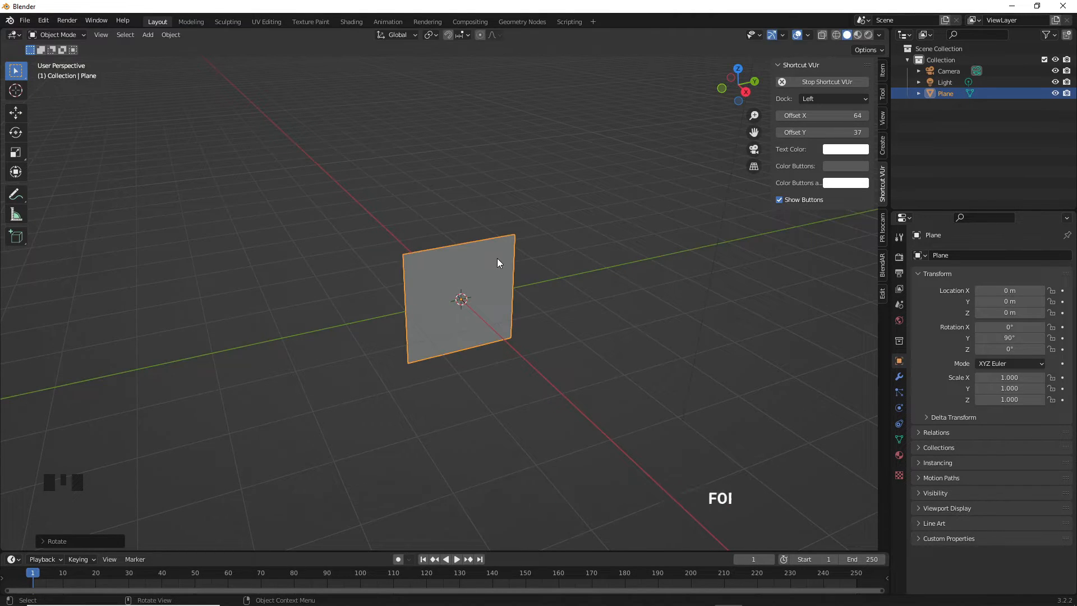
# Step: Scale the upright plane uniformly by a factor of 100
pyautogui.press('s')
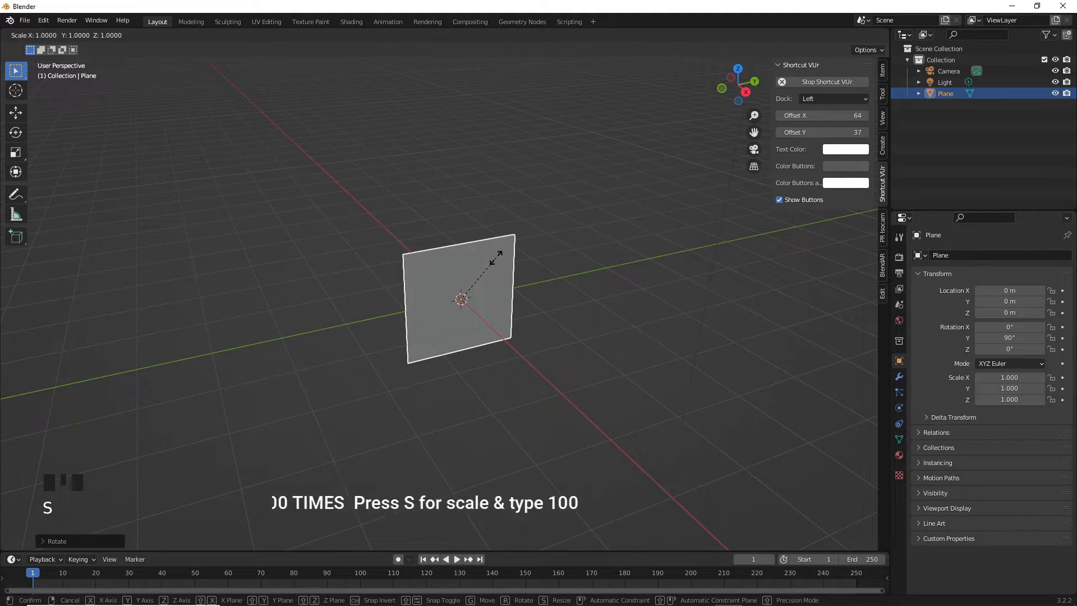
pyautogui.write('100')
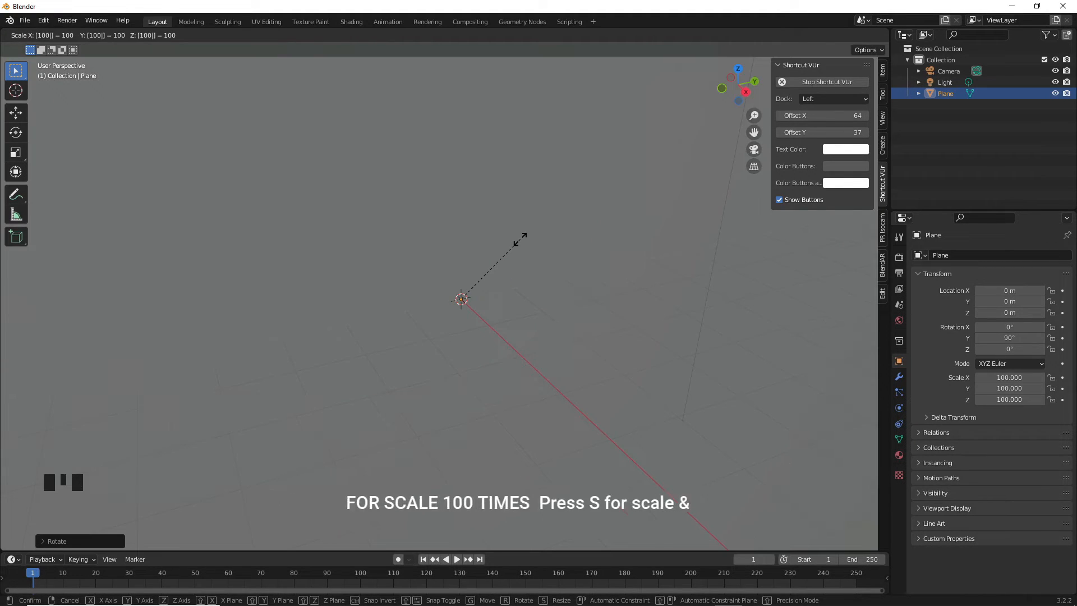
pyautogui.press('Return')
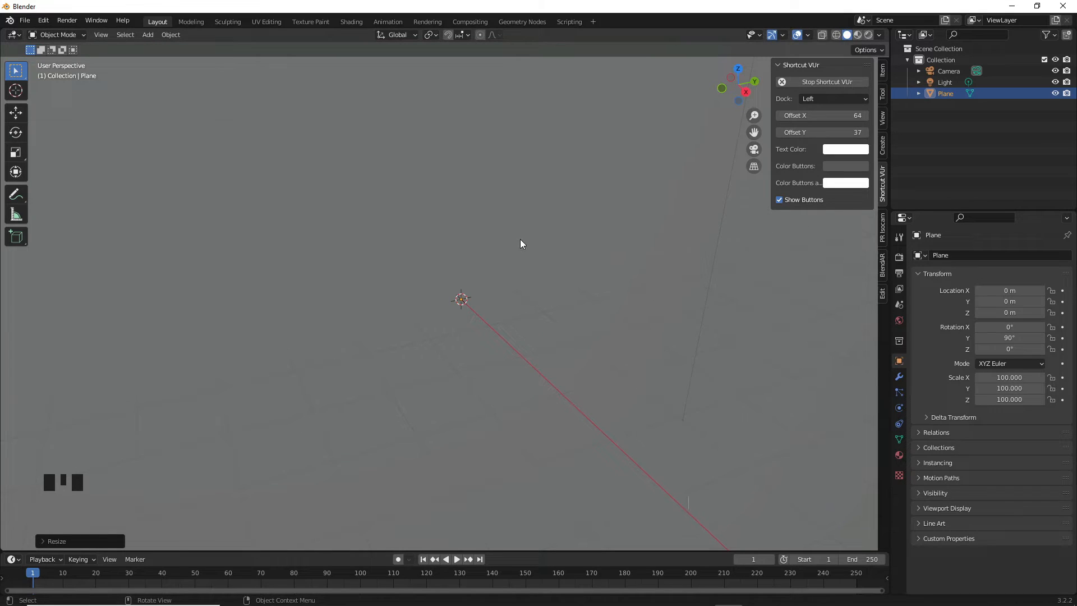
pyautogui.scroll(-17, 520, 242)
pyautogui.scroll(-5, 517, 253)
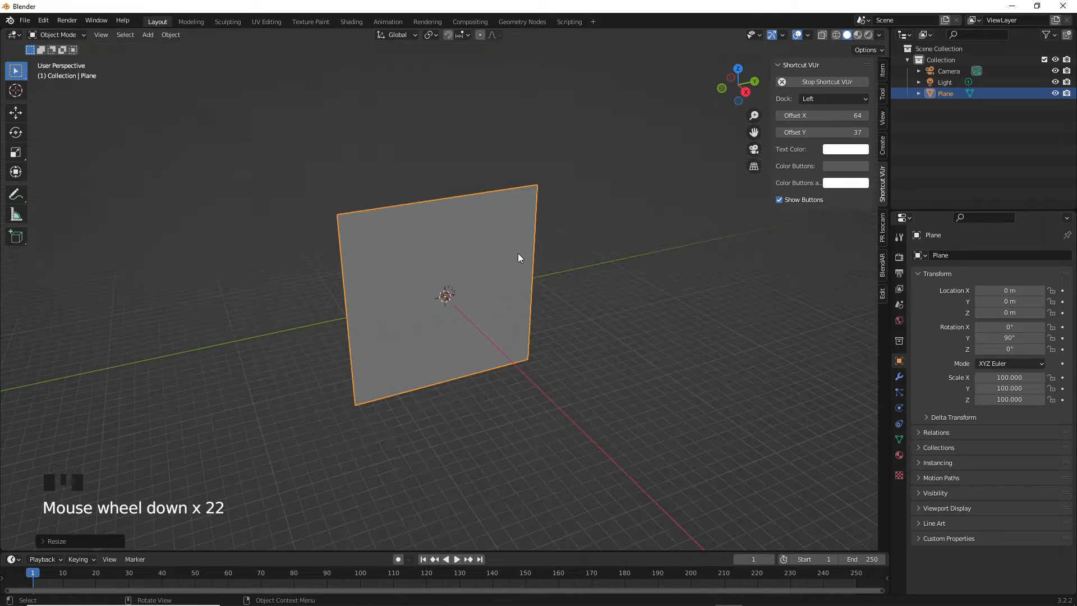
pyautogui.scroll(3, 498, 239)
pyautogui.moveTo(497, 239)
pyautogui.mouseDown(button='middle')
pyautogui.moveTo(470, 223)
pyautogui.moveTo(491, 235)
pyautogui.mouseUp(button='middle')
# Step: Switch to the Shading workspace and create a new material named Tile on the plane
pyautogui.click(358, 26)
pyautogui.scroll(-17, 509, 202)
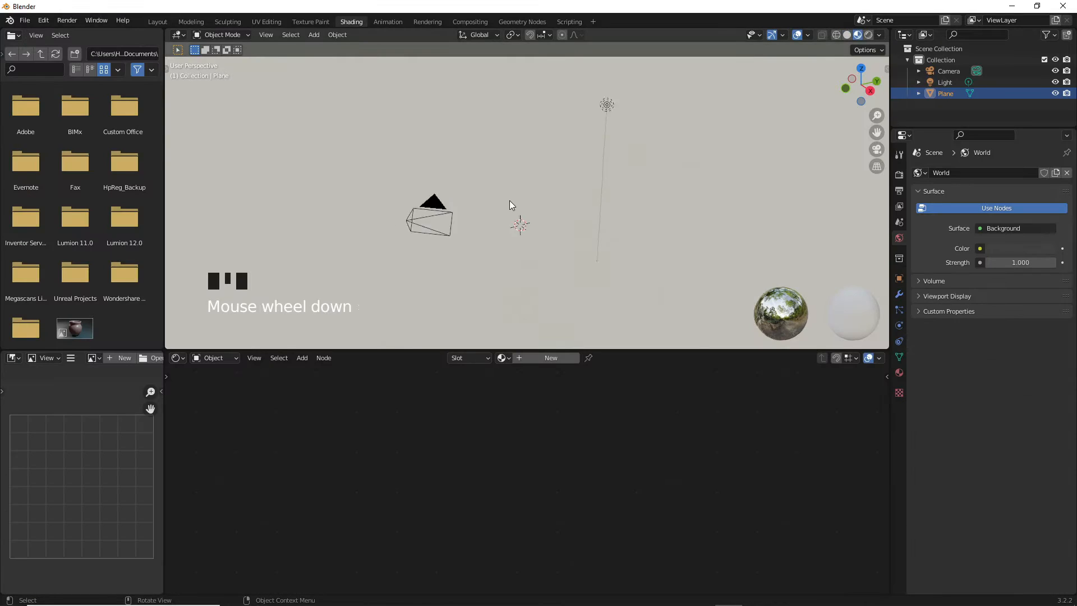
pyautogui.scroll(-1, 510, 203)
pyautogui.keyDown('shift'); pyautogui.moveTo(578, 203); pyautogui.dragTo(520, 238, button='middle'); pyautogui.keyUp('shift')
pyautogui.scroll(2, 518, 183)
pyautogui.scroll(1, 519, 183)
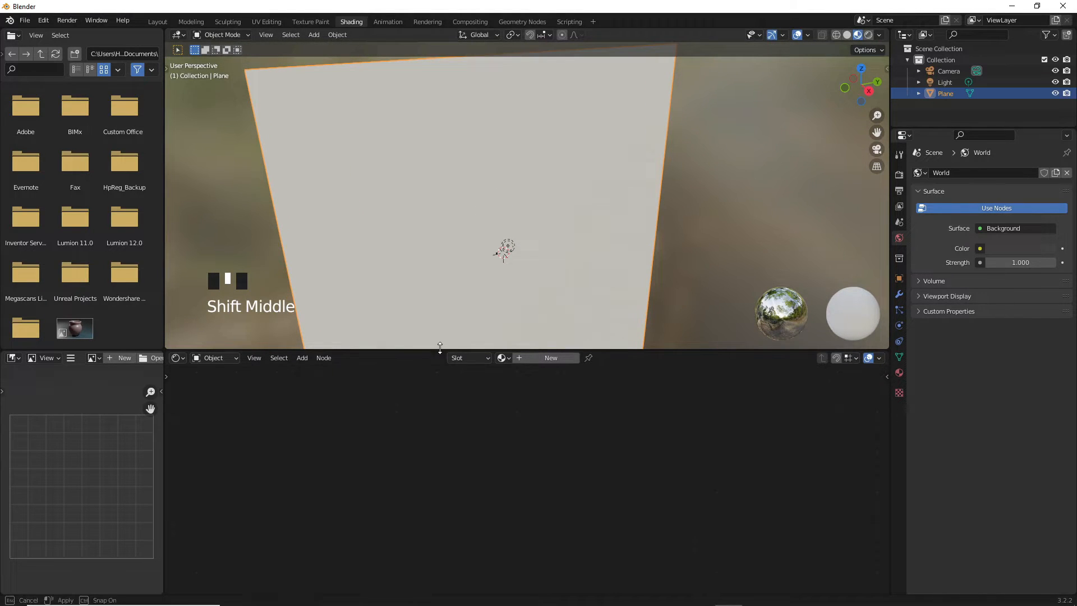
pyautogui.moveTo(437, 355); pyautogui.dragTo(439, 297)
pyautogui.click(567, 303)
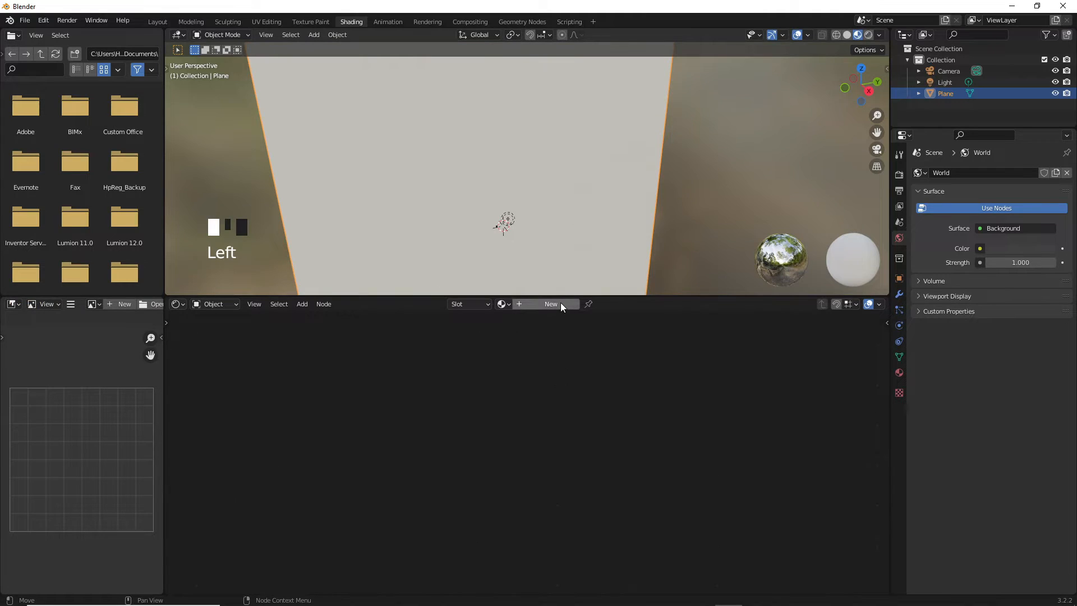
pyautogui.click(551, 304)
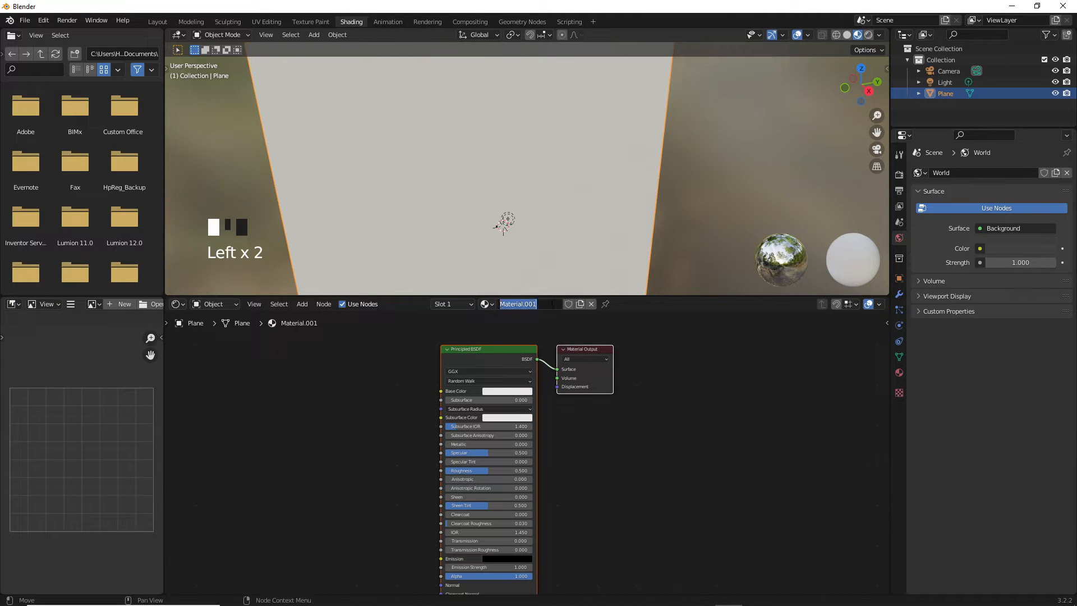
pyautogui.write('Tile')
pyautogui.press('Return')
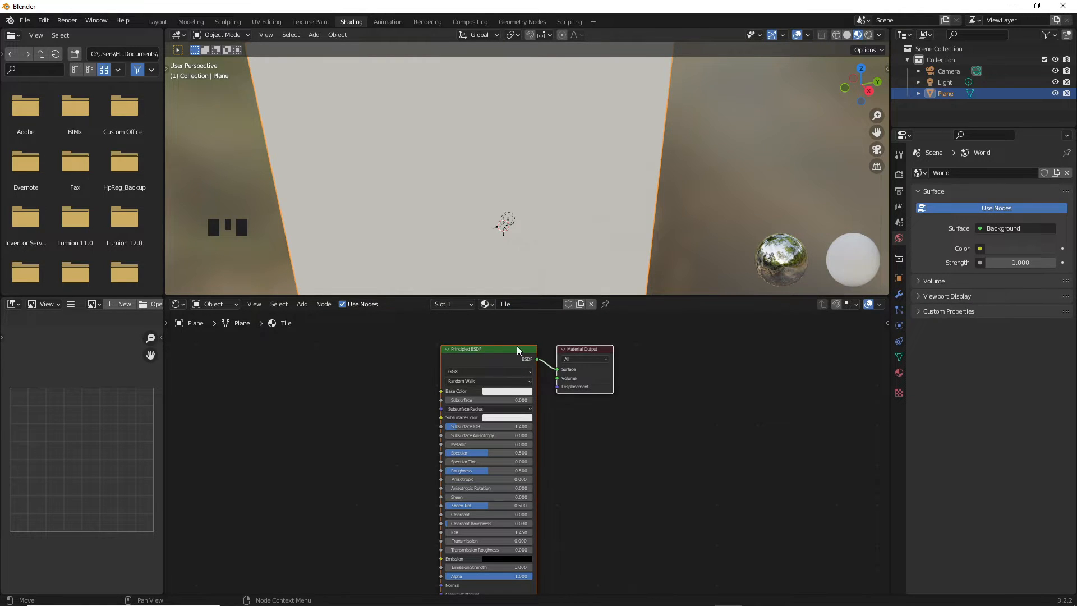
pyautogui.moveTo(516, 346); pyautogui.dragTo(516, 334)
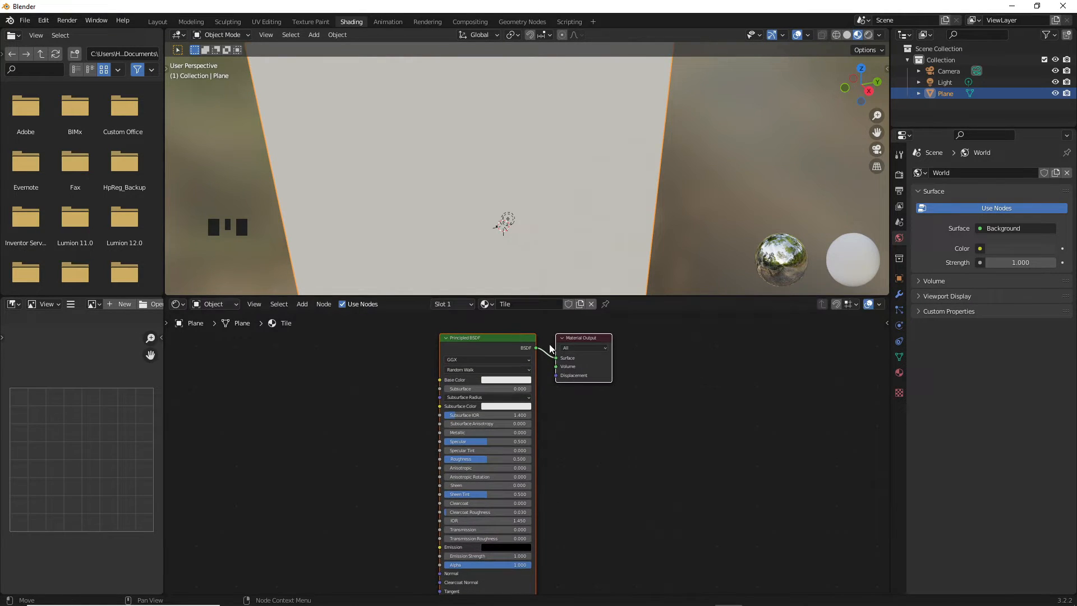
# Step: Assign an Environment Texture to the world background color and load the image cayley_interior_4k.exr
pyautogui.click(980, 249)
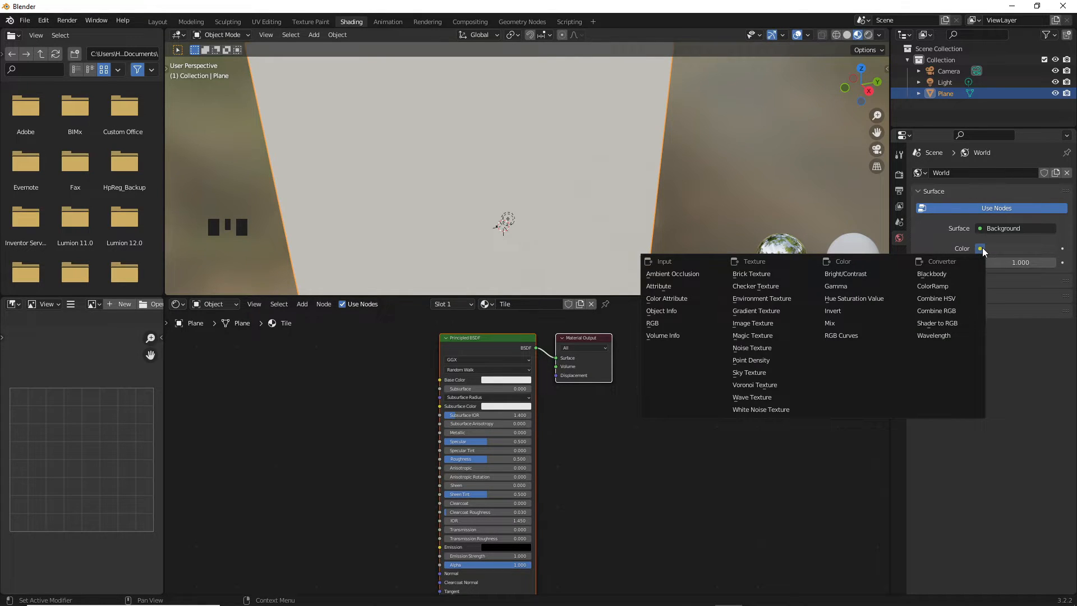
pyautogui.click(775, 300)
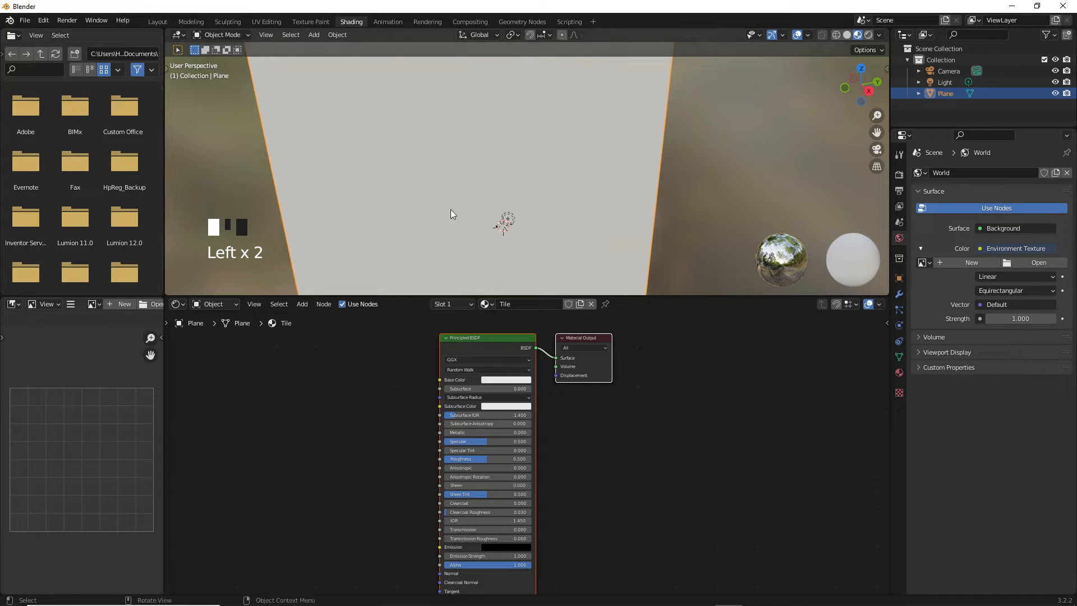
pyautogui.click(1009, 262)
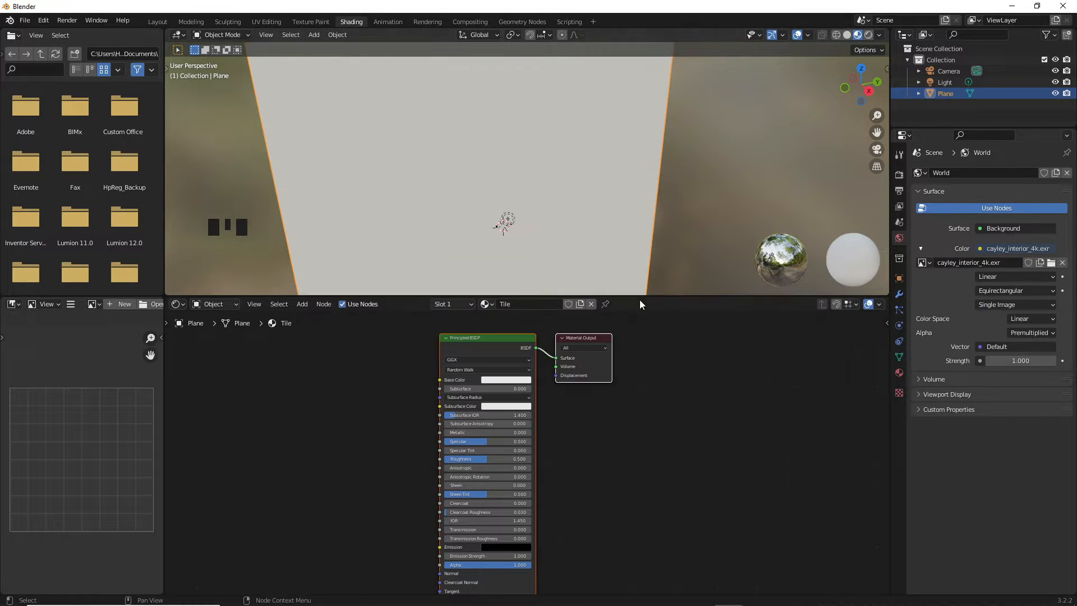
# Step: Delete the light object from the scene and reselect the plane
pyautogui.moveTo(495, 202)
pyautogui.mouseDown(button='middle')
pyautogui.moveTo(504, 190)
pyautogui.moveTo(494, 187)
pyautogui.moveTo(501, 194)
pyautogui.mouseUp(button='middle')
pyautogui.scroll(3, 474, 225)
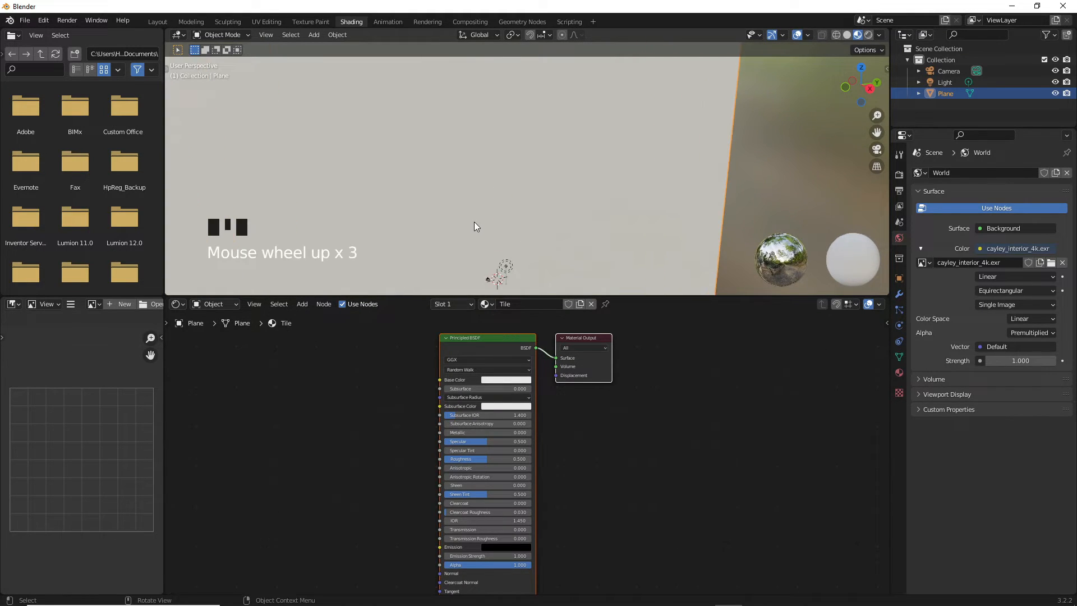
pyautogui.scroll(-1, 474, 226)
pyautogui.click(511, 252)
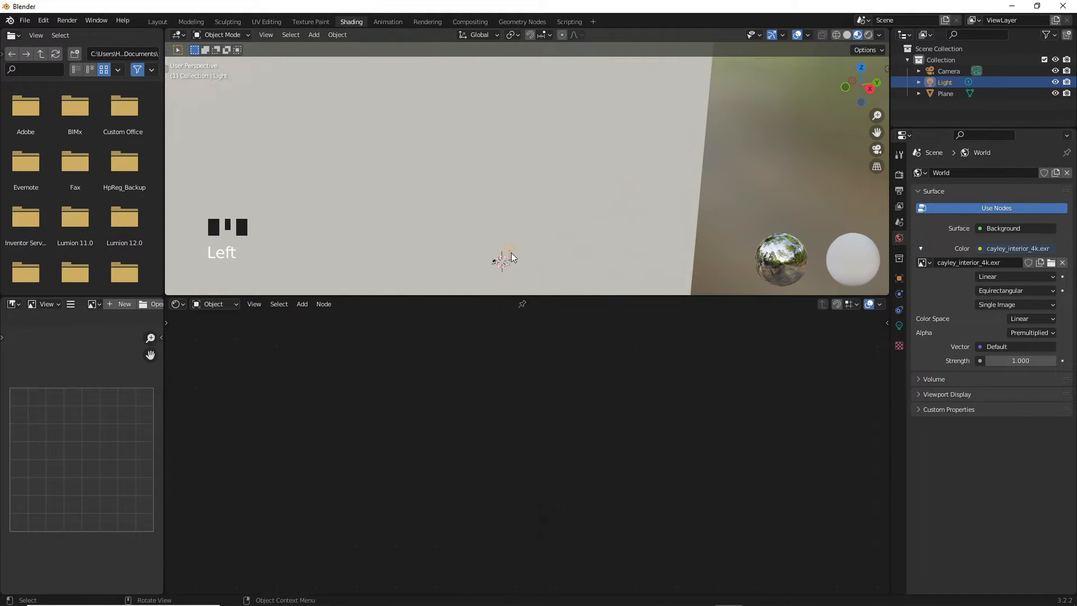
pyautogui.press('Delete')
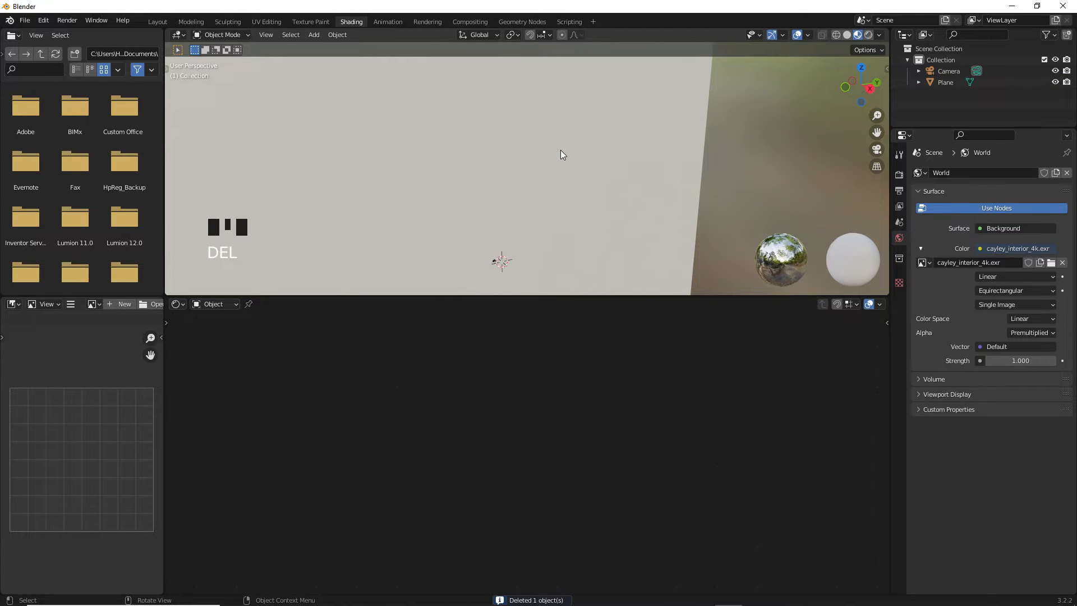
pyautogui.click(561, 160)
pyautogui.scroll(-5, 547, 225)
pyautogui.scroll(3, 493, 198)
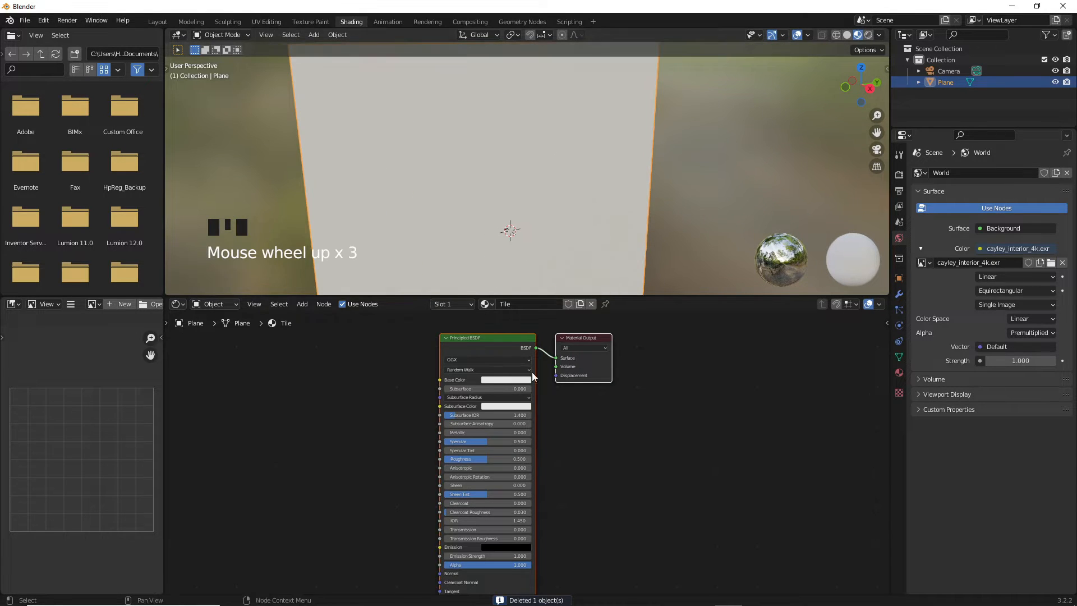
# Step: Add a Voronoi Texture node to the Tile material beside the Principled BSDF
pyautogui.moveTo(384, 375); pyautogui.dragTo(474, 392, button='middle')
pyautogui.scroll(2, 482, 392)
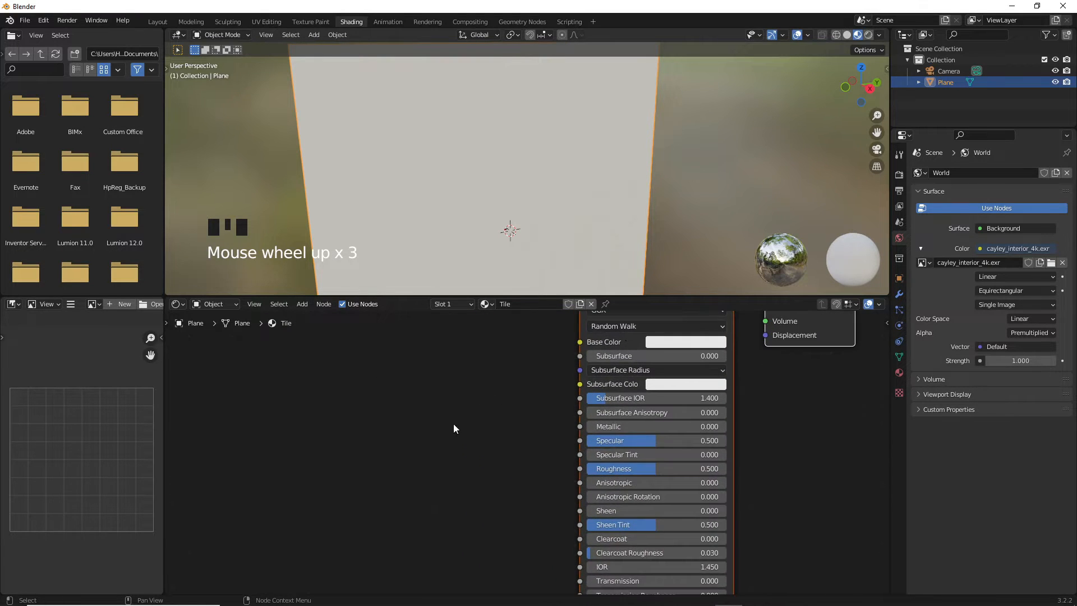
pyautogui.scroll(2, 454, 432)
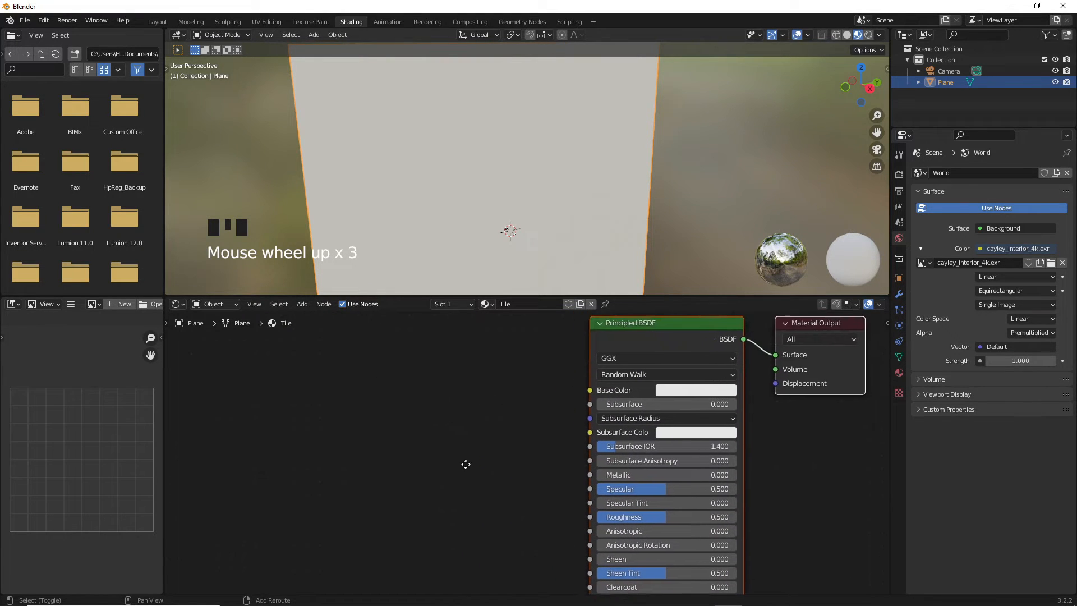
pyautogui.hotkey('shift', 'a')
pyautogui.click(414, 433)
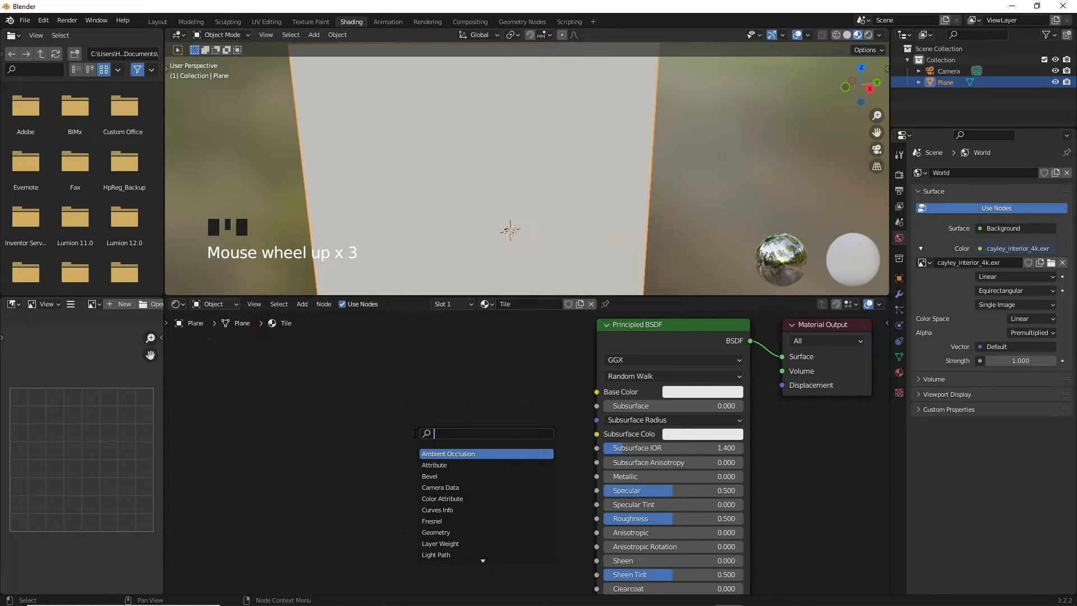
pyautogui.write('vor')
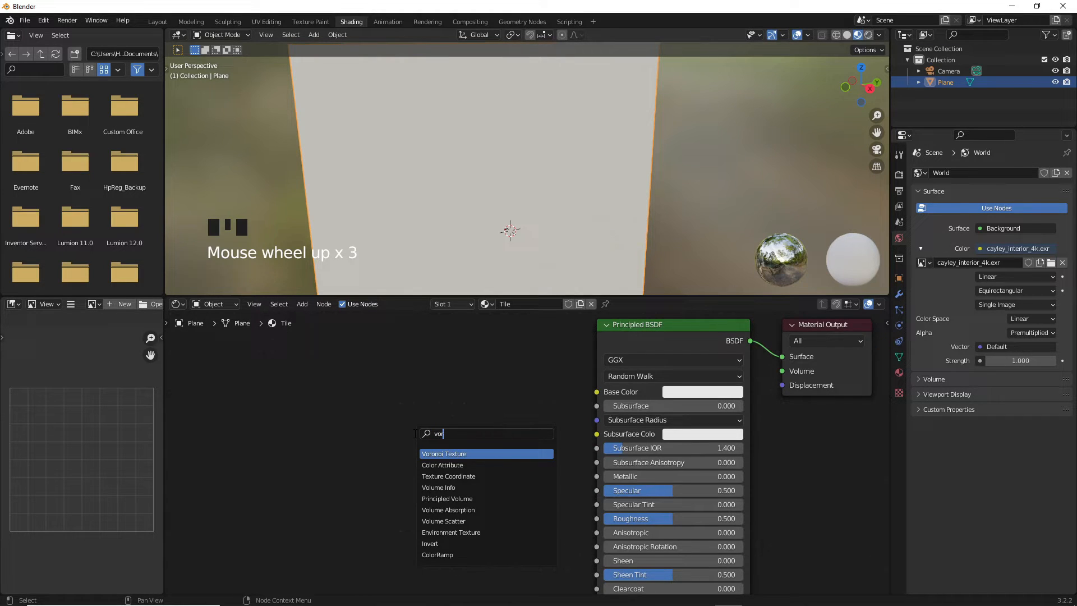
pyautogui.click(464, 453)
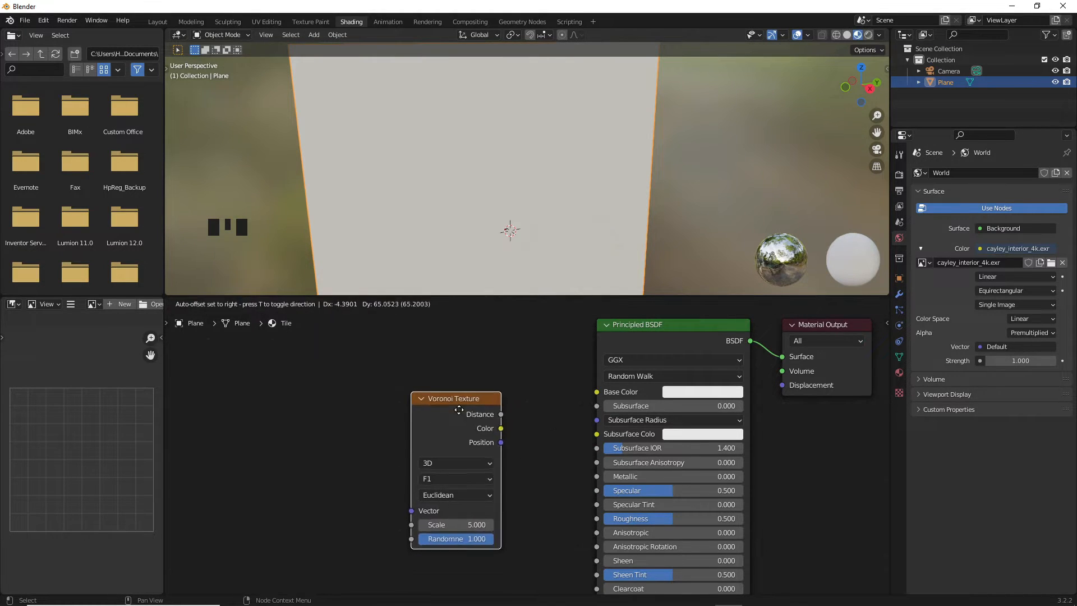
# Step: Set the Voronoi Texture's feature output to Distance to Edge and connect its Distance to the Principled BSDF's Base Color
pyautogui.click(440, 471)
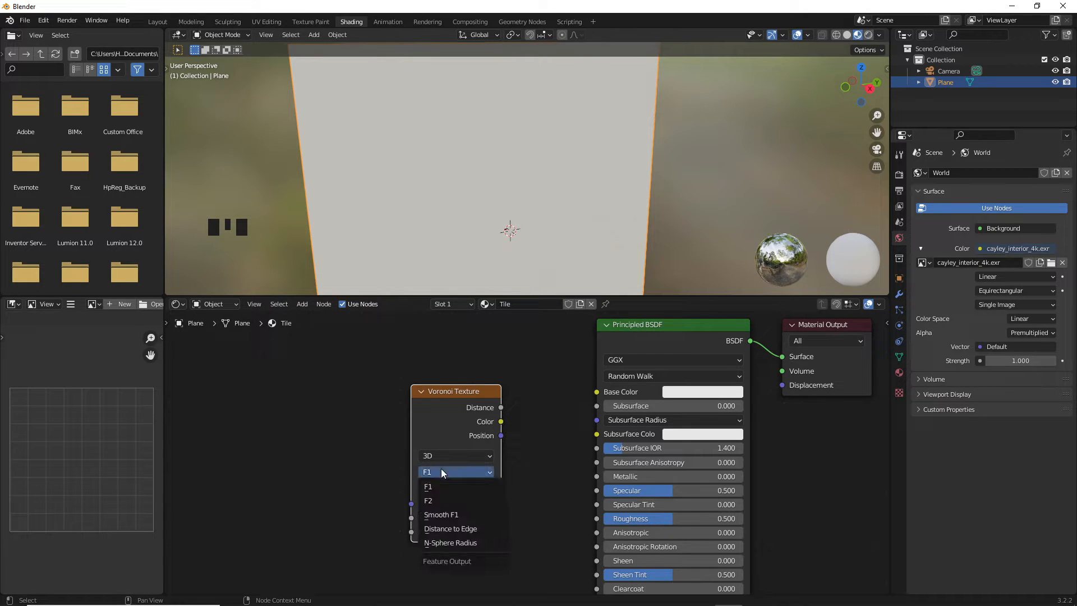
pyautogui.click(458, 528)
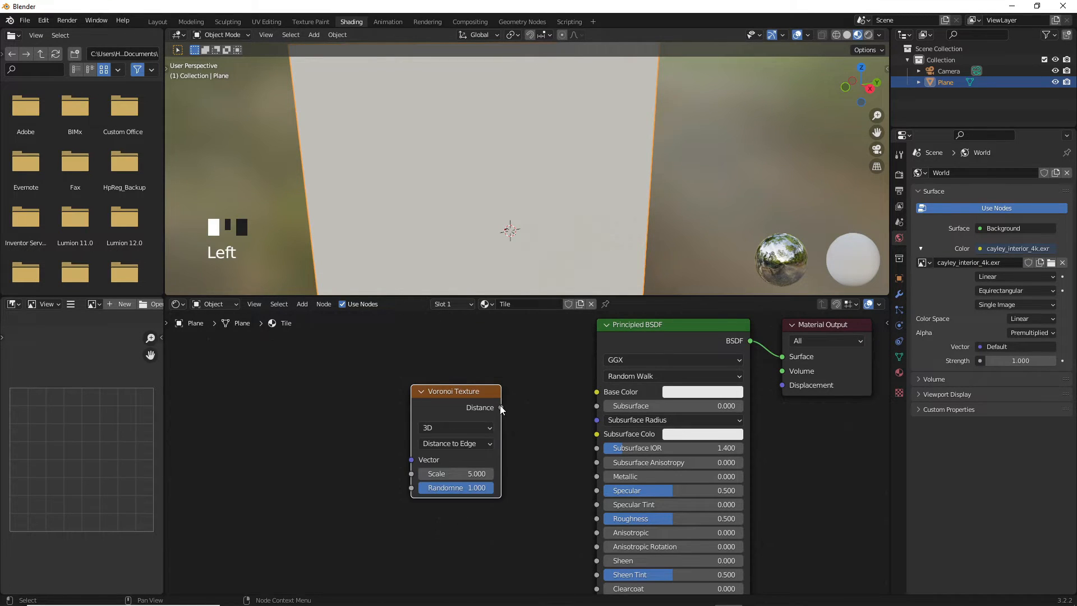
pyautogui.moveTo(500, 407); pyautogui.dragTo(597, 392)
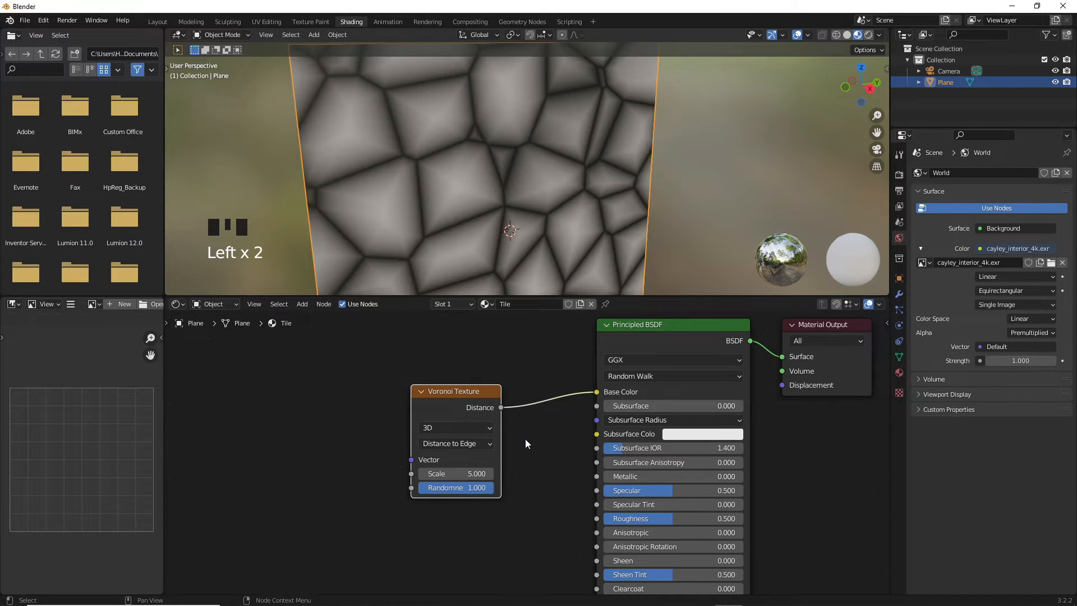
pyautogui.scroll(2, 496, 193)
pyautogui.scroll(-3, 480, 191)
pyautogui.moveTo(469, 187); pyautogui.dragTo(424, 167, button='middle')
pyautogui.scroll(1, 424, 167)
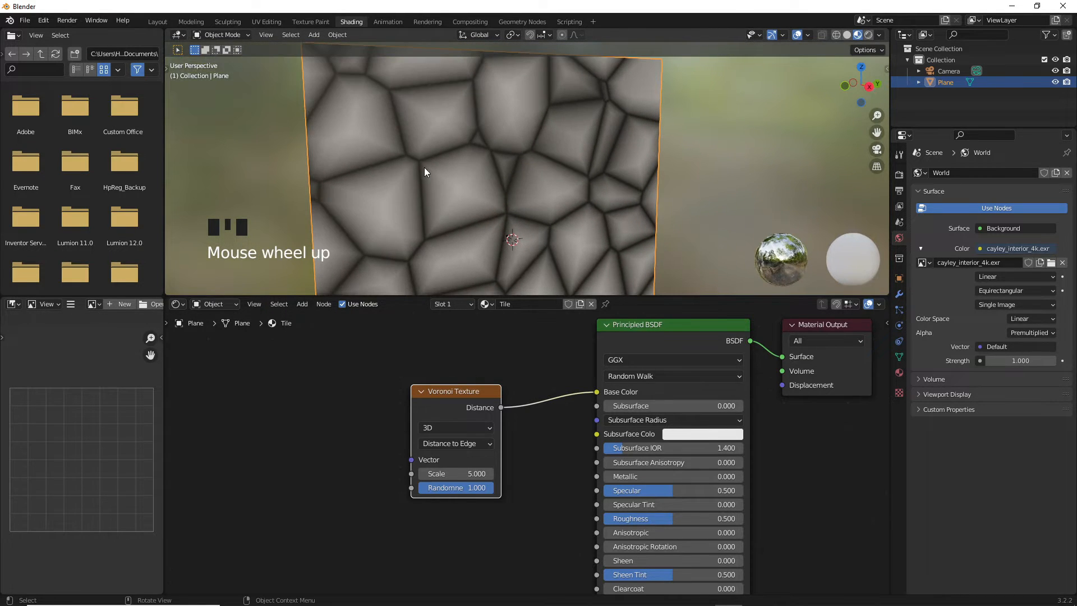
# Step: Add connected Texture Coordinate and Mapping nodes to the Voronoi Texture and set its Randomness to 0
pyautogui.click(438, 391)
pyautogui.hotkey('ctrl', 't')
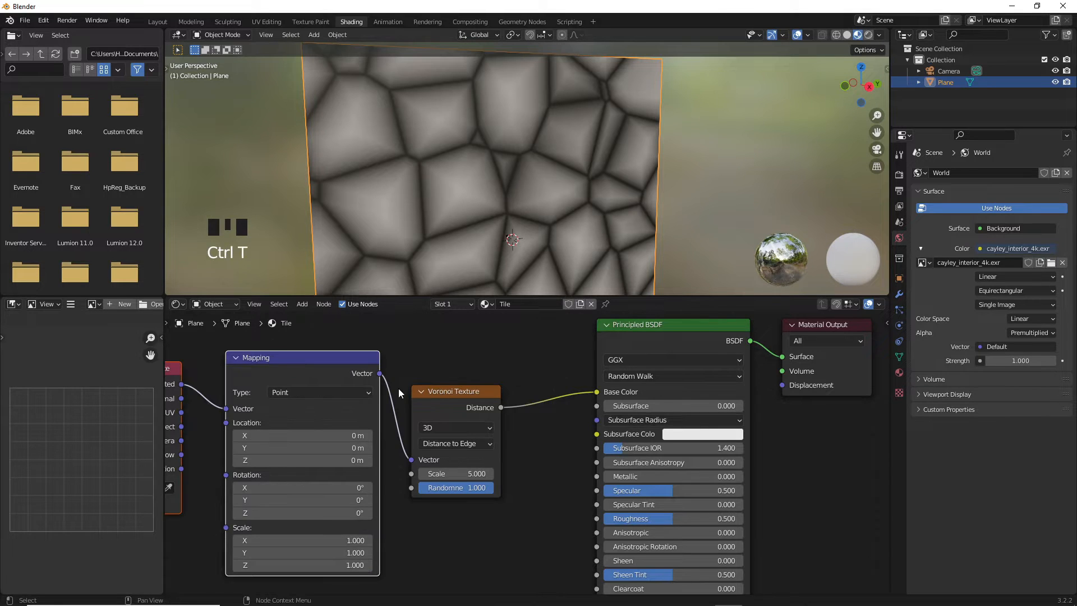
pyautogui.moveTo(406, 372); pyautogui.dragTo(486, 365, button='middle')
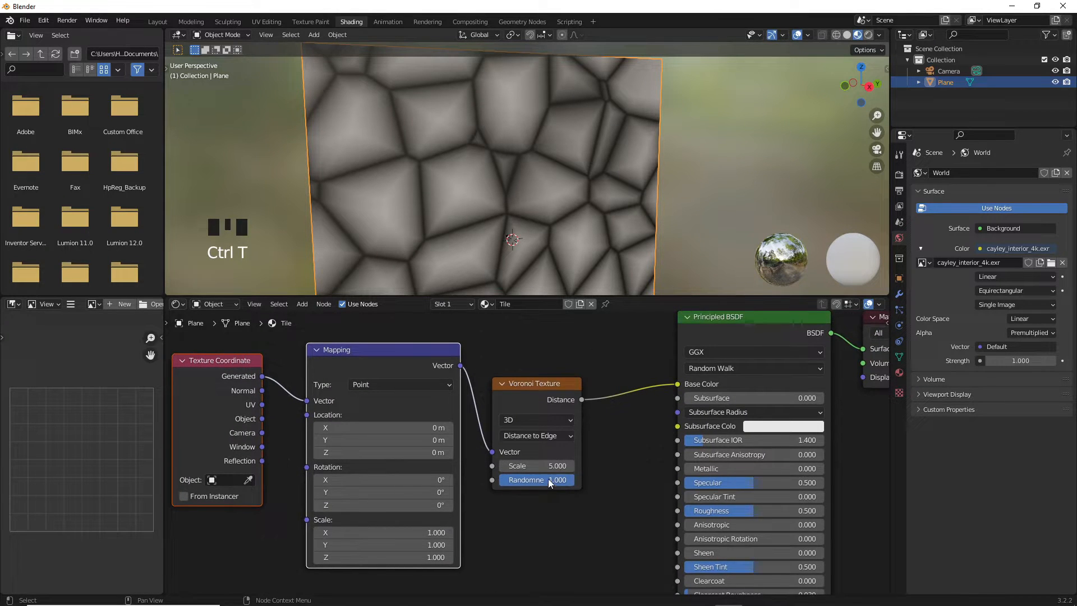
pyautogui.moveTo(537, 480); pyautogui.dragTo(497, 479)
pyautogui.scroll(-1, 331, 467)
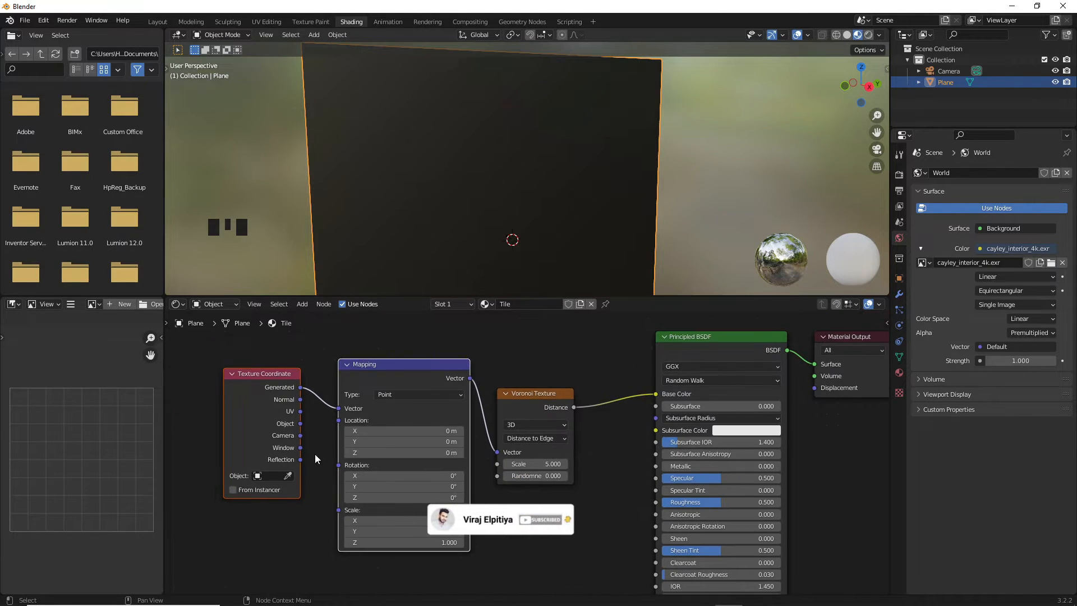
# Step: Feed the Mapping node's Vector from the Texture Coordinate's Object output in place of Generated
pyautogui.moveTo(308, 441); pyautogui.dragTo(344, 445, button='middle')
pyautogui.scroll(1, 341, 393)
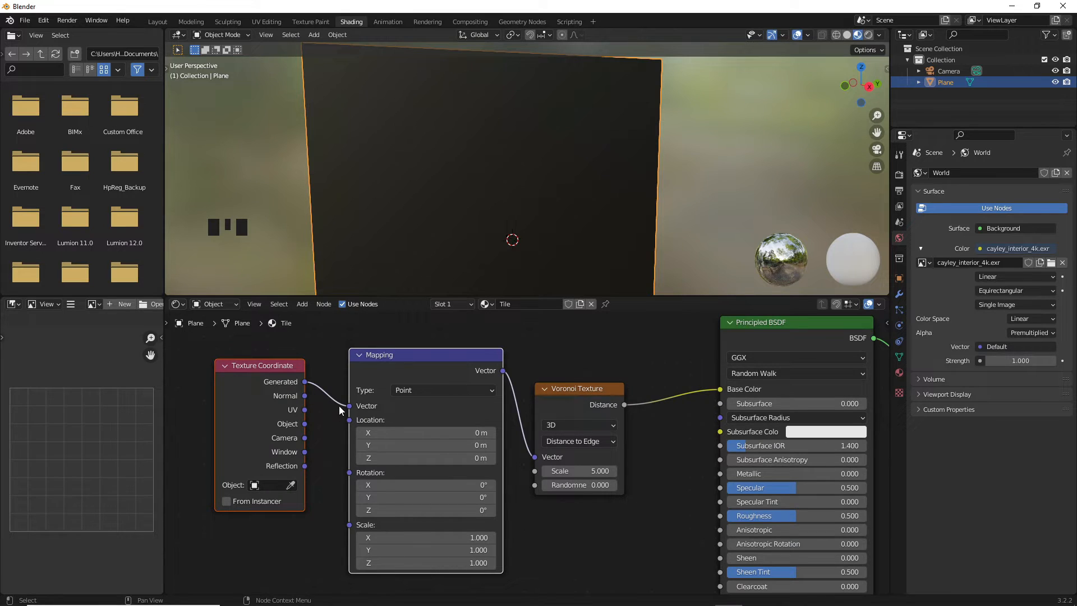
pyautogui.moveTo(348, 407)
pyautogui.mouseDown()
pyautogui.moveTo(318, 416)
pyautogui.moveTo(327, 428)
pyautogui.moveTo(349, 406)
pyautogui.mouseUp()
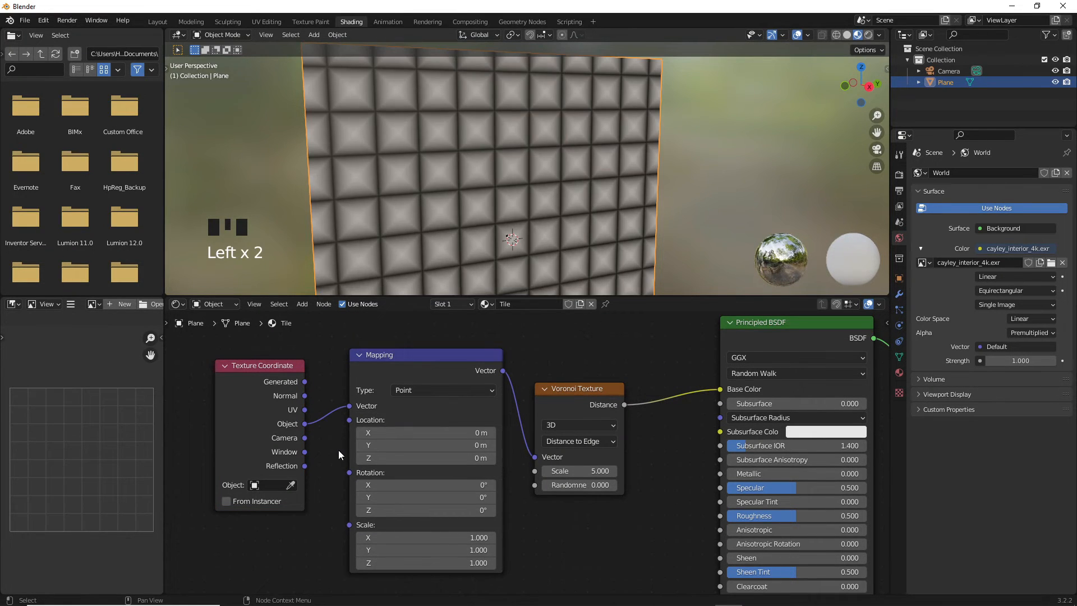
# Step: Move the Texture Coordinate, Mapping and Voronoi Texture nodes together away from the Principled BSDF to make room between them
pyautogui.scroll(3, 497, 154)
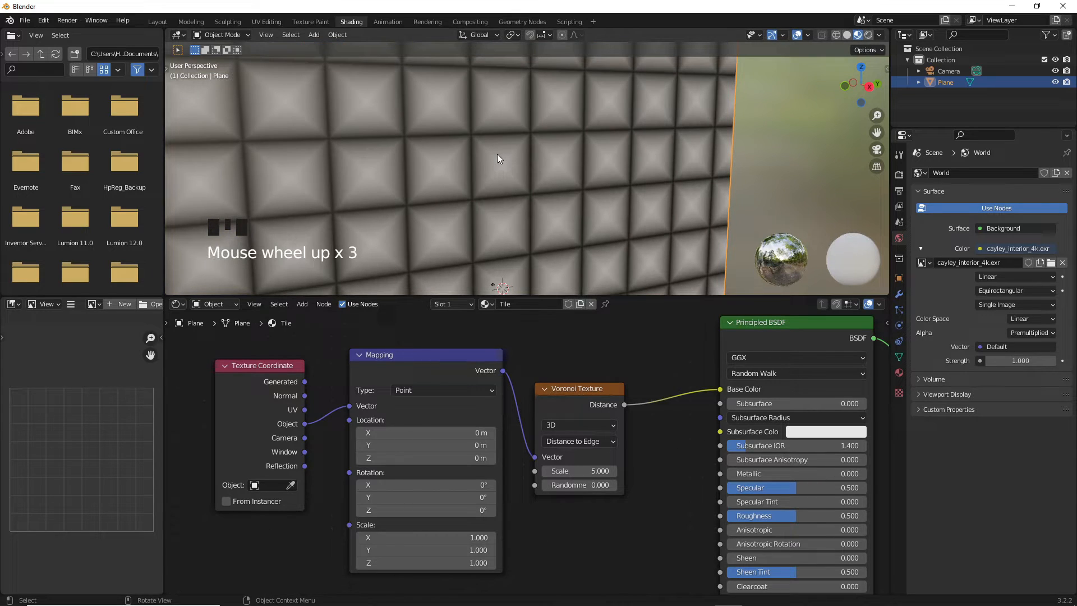
pyautogui.moveTo(609, 348); pyautogui.dragTo(240, 436)
pyautogui.moveTo(564, 389); pyautogui.dragTo(404, 378)
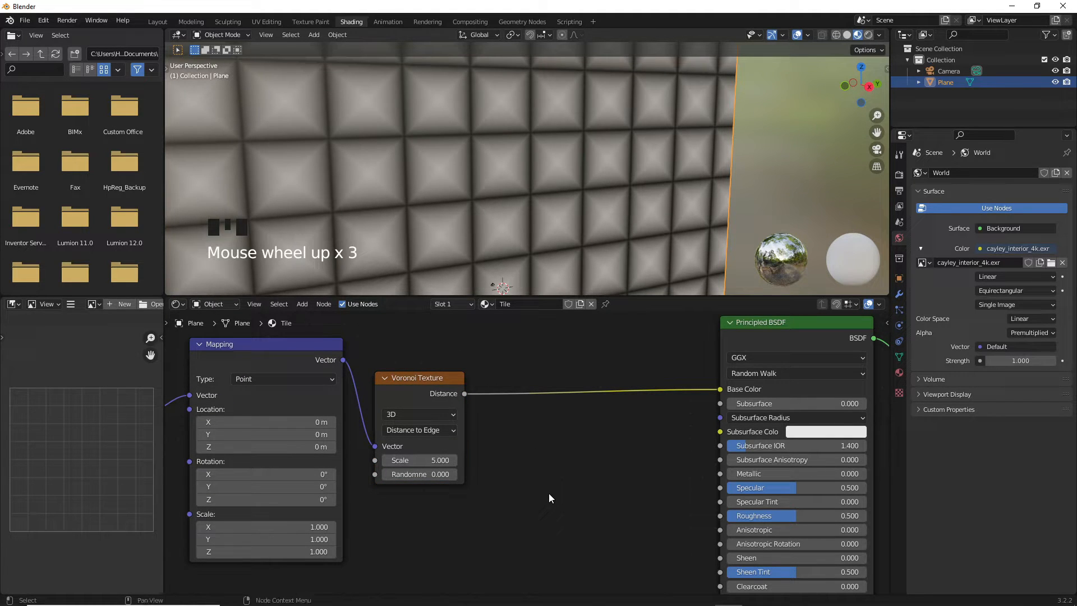
# Step: Insert a ColorRamp node into the link between the Voronoi Texture's Distance and the Principled BSDF's Base Color
pyautogui.hotkey('shift', 'a')
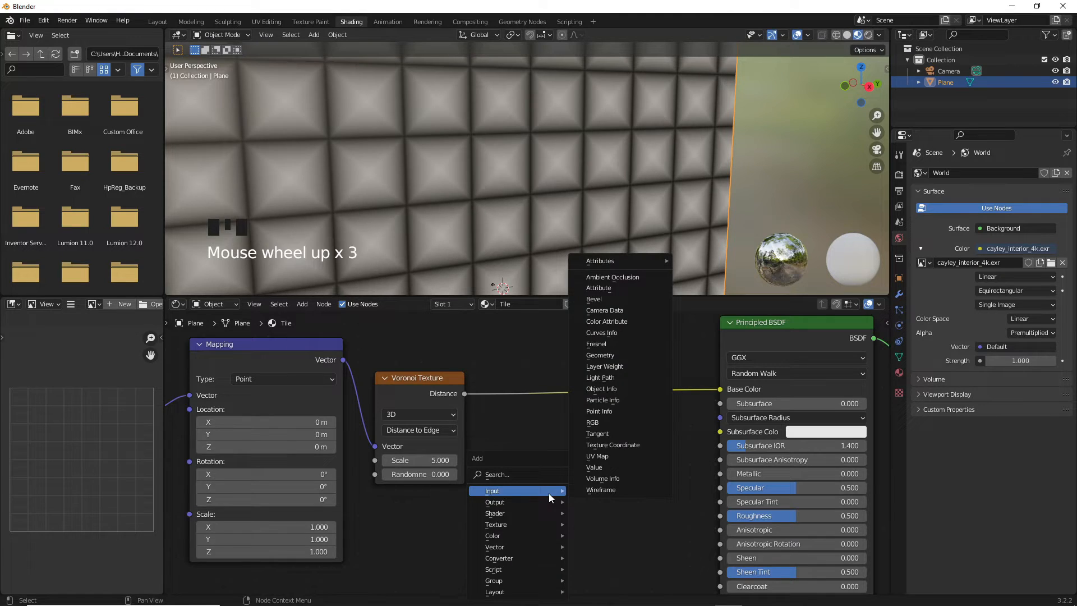
pyautogui.click(548, 493)
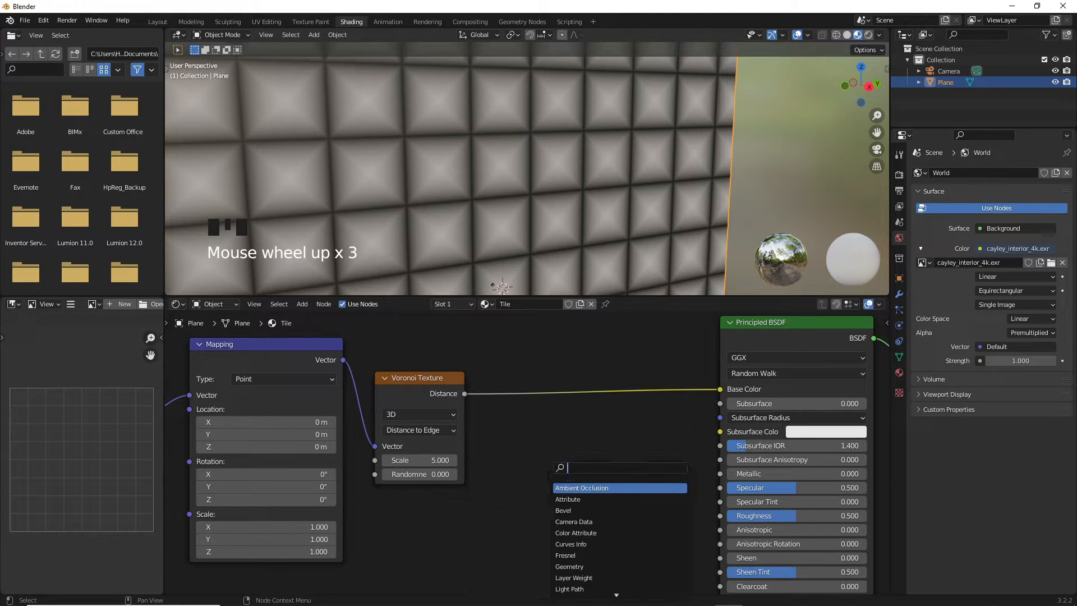
pyautogui.write('color')
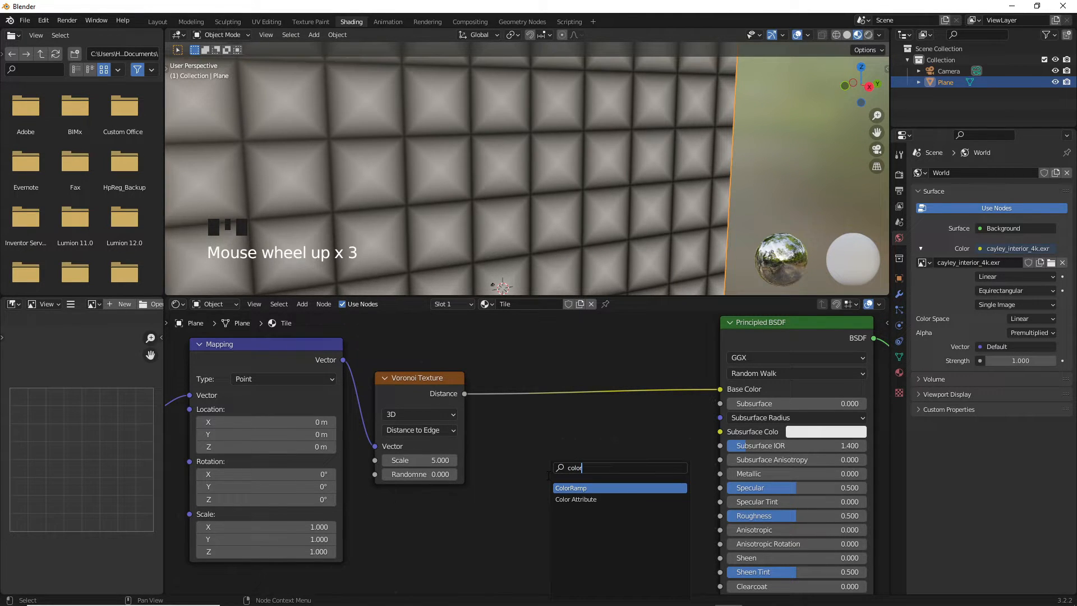
pyautogui.click(570, 487)
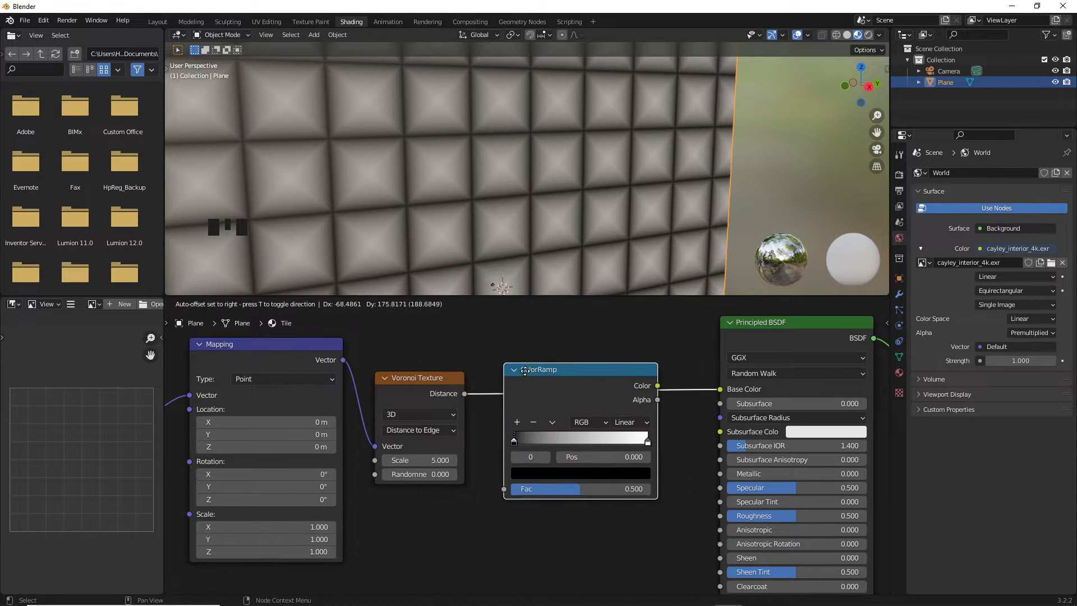
pyautogui.click(611, 364)
# Step: Set the position of the ColorRamp's white stop to 0.03, close to the black stop
pyautogui.scroll(2, 617, 411)
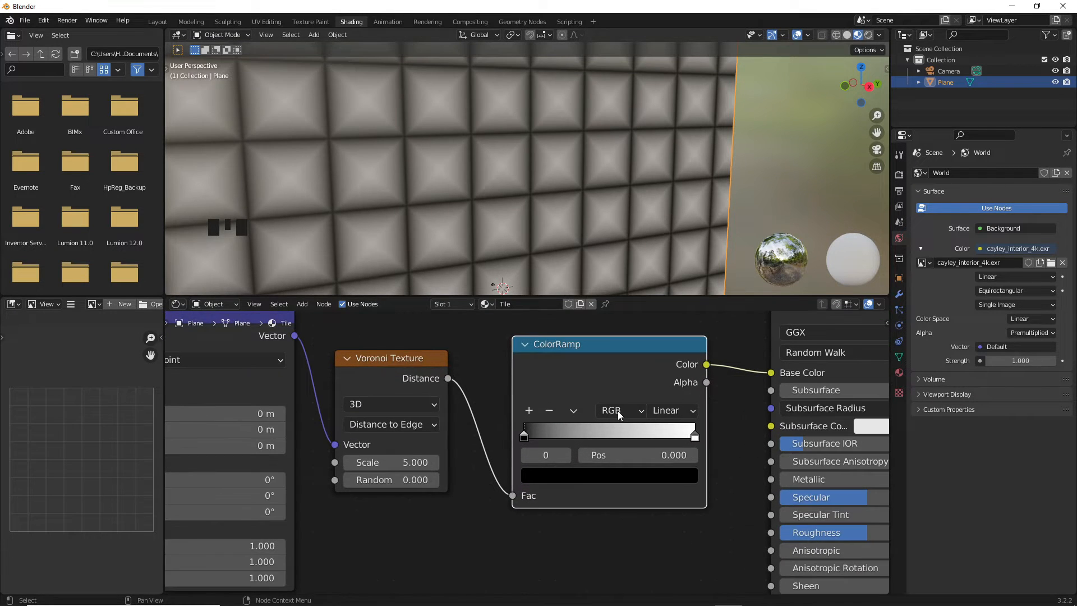
pyautogui.moveTo(695, 437); pyautogui.dragTo(552, 453)
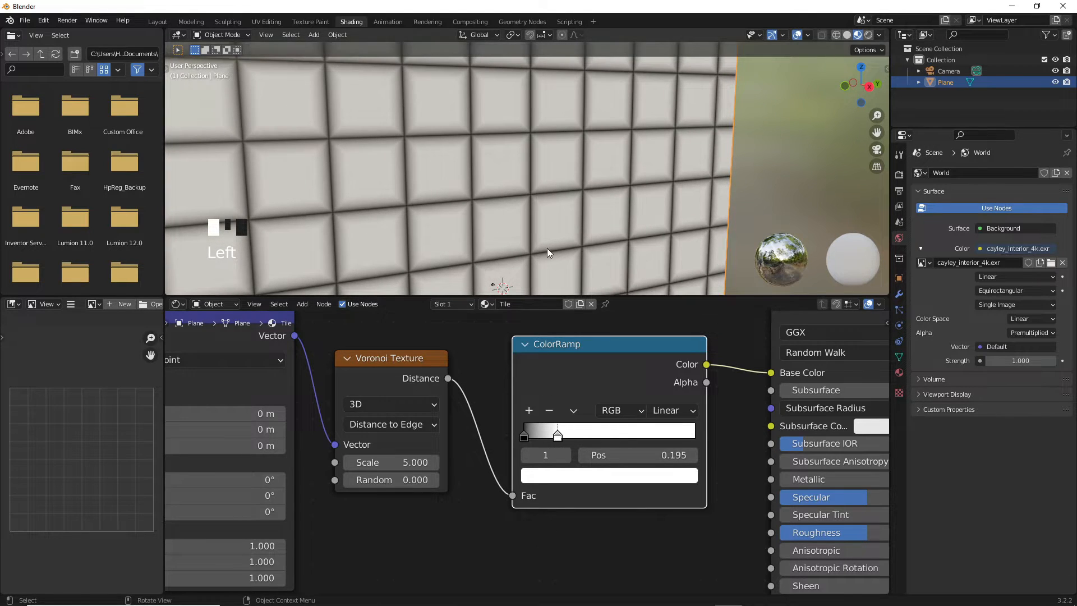
pyautogui.scroll(3, 529, 186)
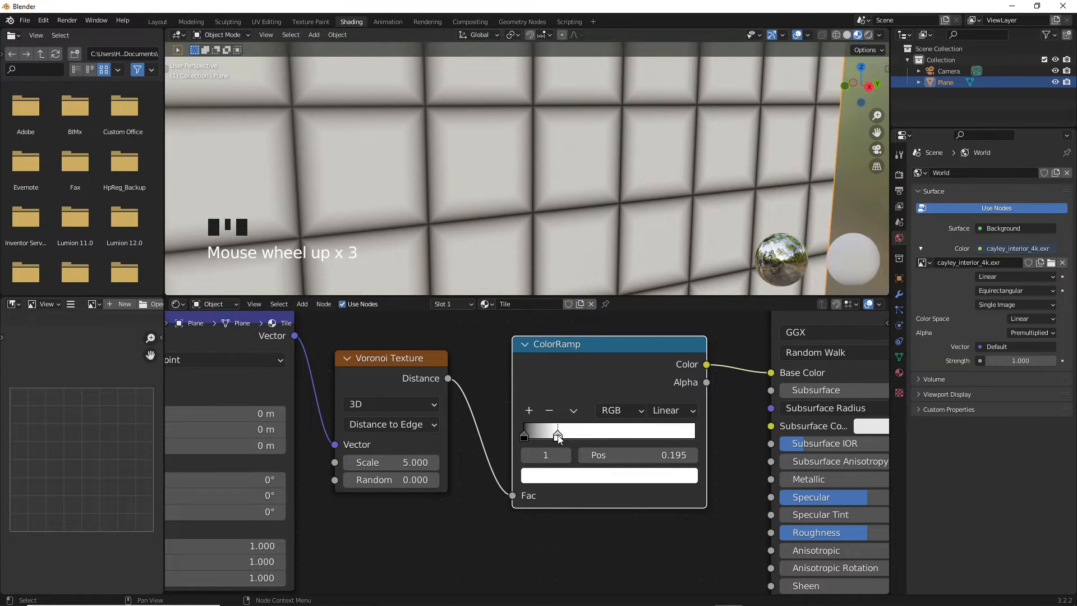
pyautogui.moveTo(558, 437); pyautogui.dragTo(530, 441)
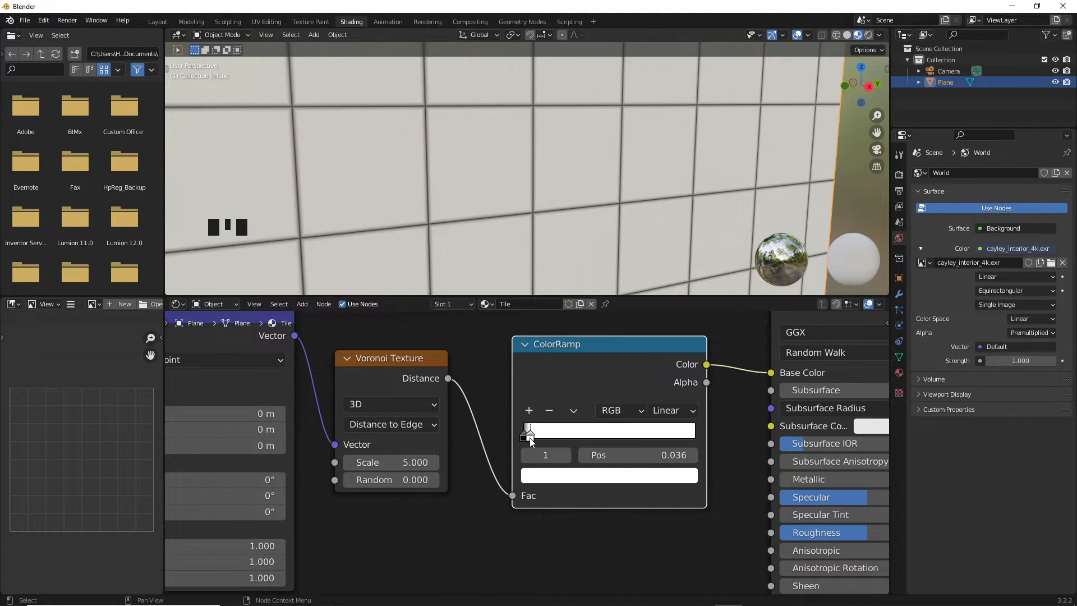
pyautogui.moveTo(531, 441); pyautogui.dragTo(530, 441)
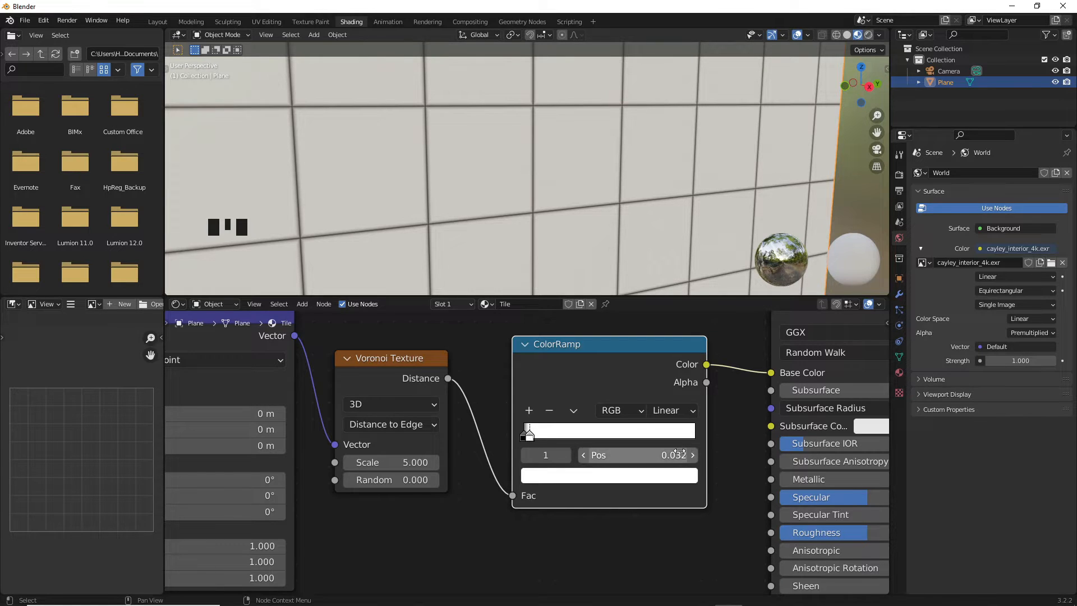
pyautogui.scroll(3, 500, 146)
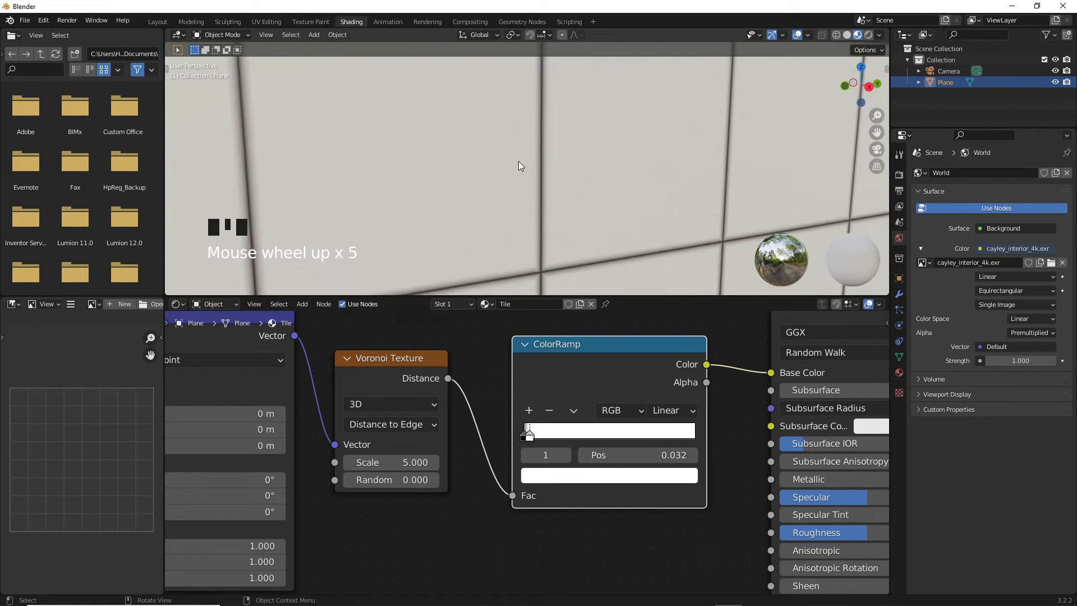
pyautogui.moveTo(520, 166); pyautogui.dragTo(526, 167, button='middle')
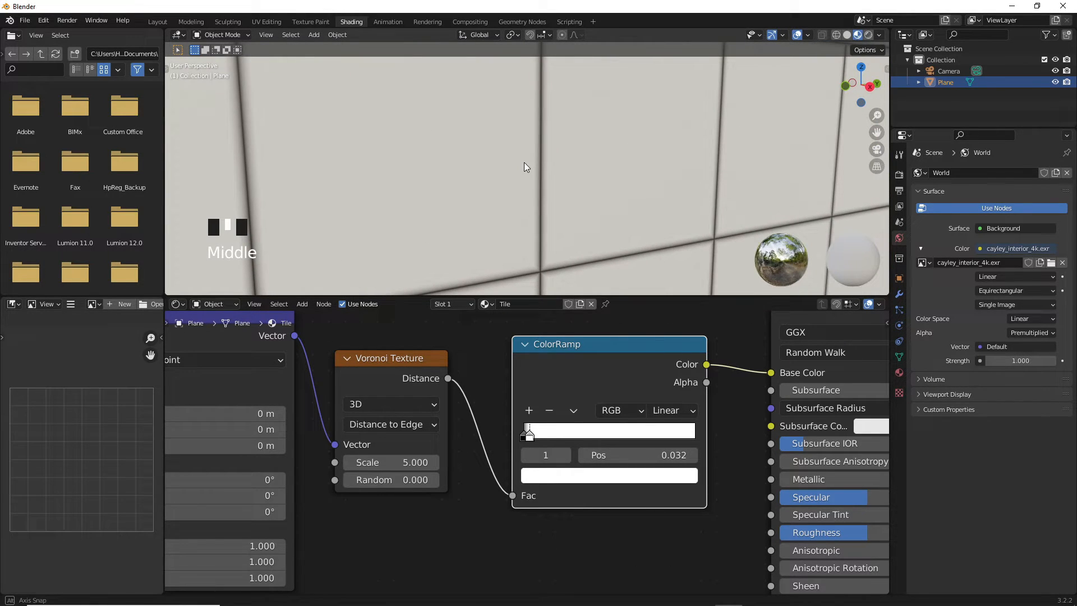
pyautogui.click(685, 459)
pyautogui.write('0.0')
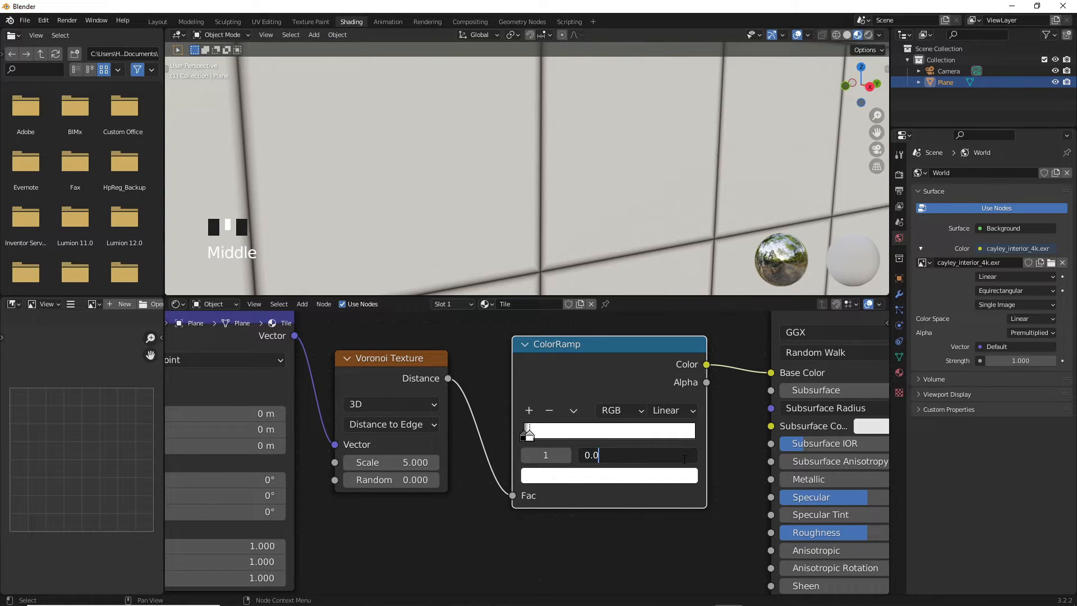
pyautogui.write('3')
pyautogui.press('Return')
# Step: Show the plane's transform values and apply its scale
pyautogui.scroll(-3, 656, 533)
pyautogui.scroll(-4, 564, 148)
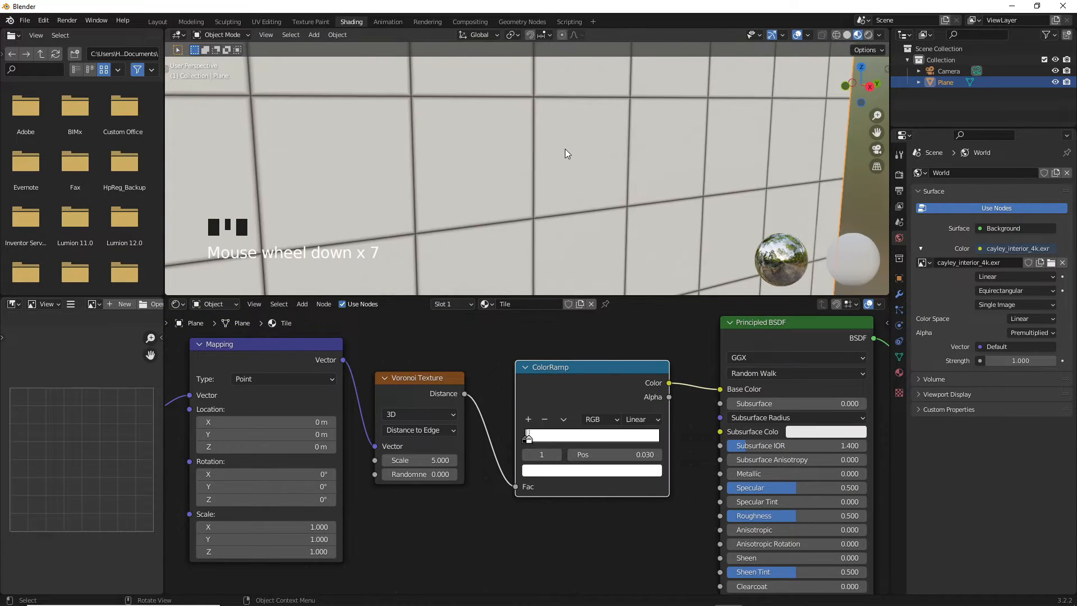
pyautogui.scroll(-8, 564, 150)
pyautogui.scroll(4, 540, 167)
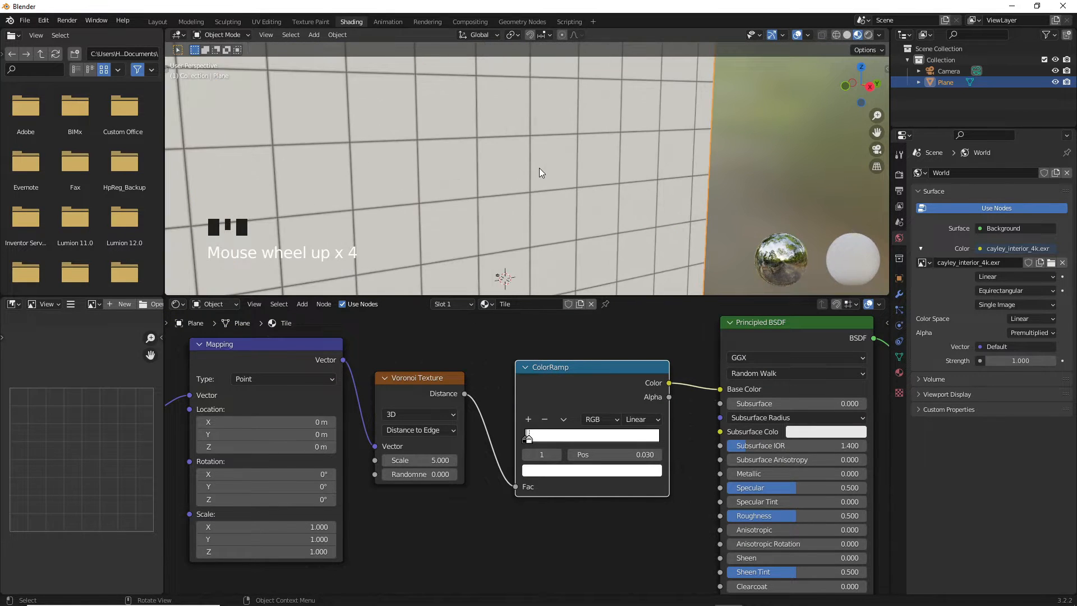
pyautogui.click(550, 150)
pyautogui.scroll(-4, 550, 151)
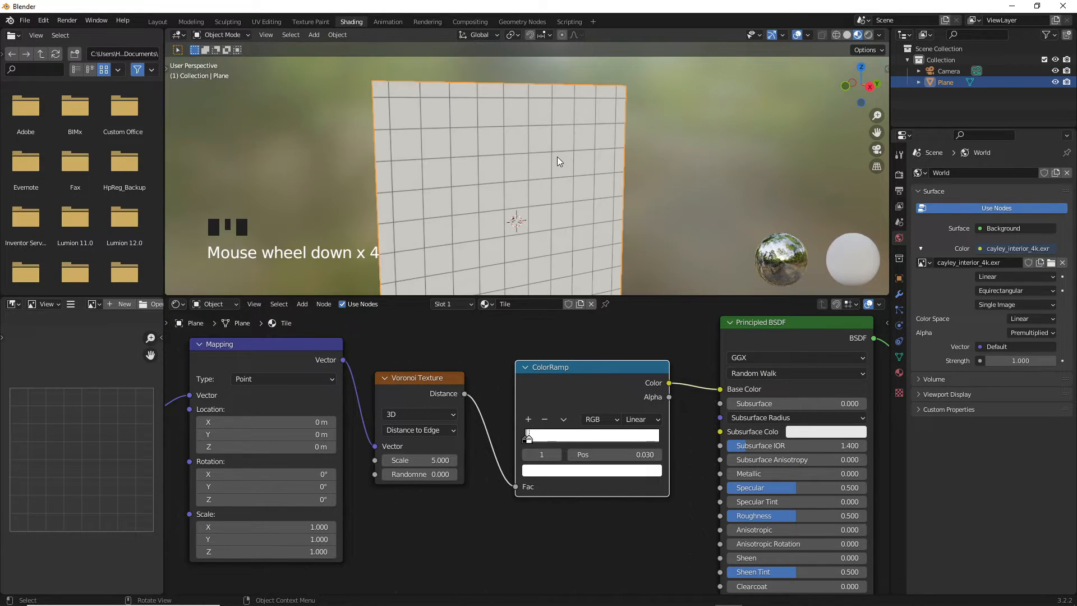
pyautogui.click(571, 145)
pyautogui.click(570, 144)
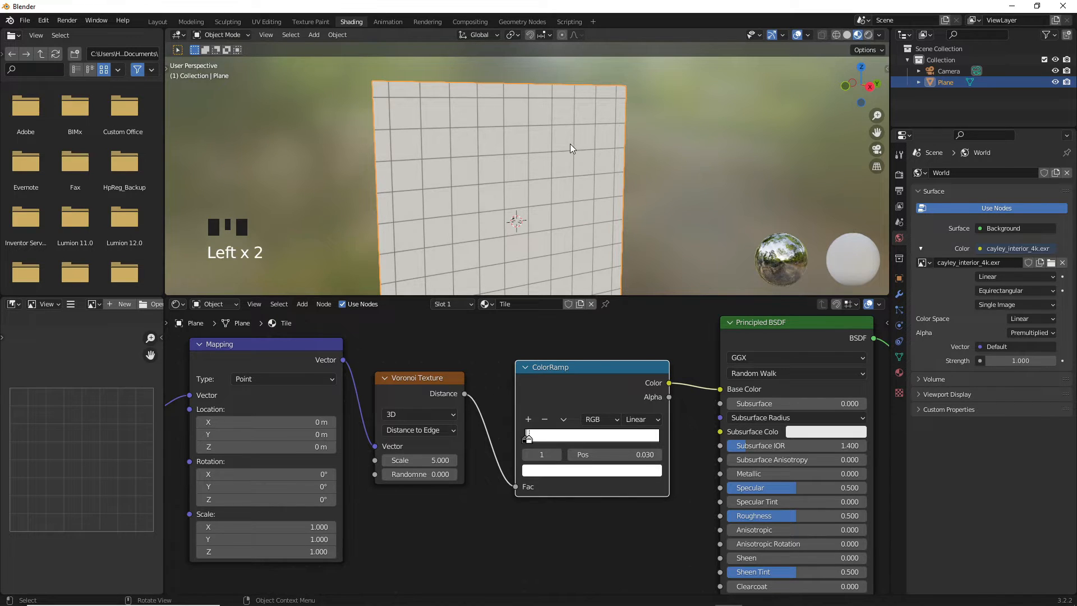
pyautogui.press('n')
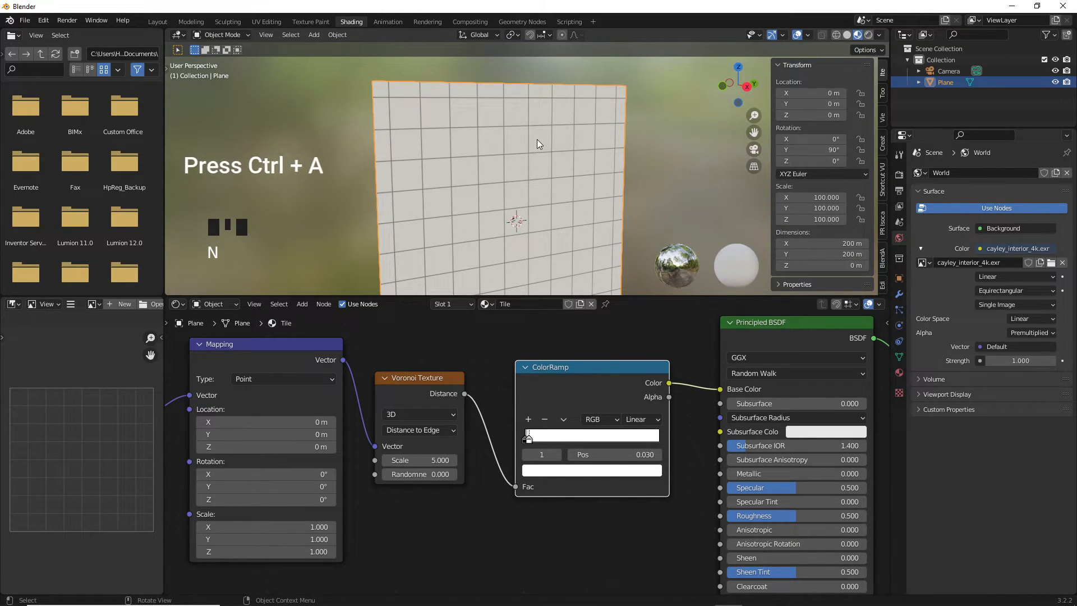
pyautogui.hotkey('ctrl', 'a')
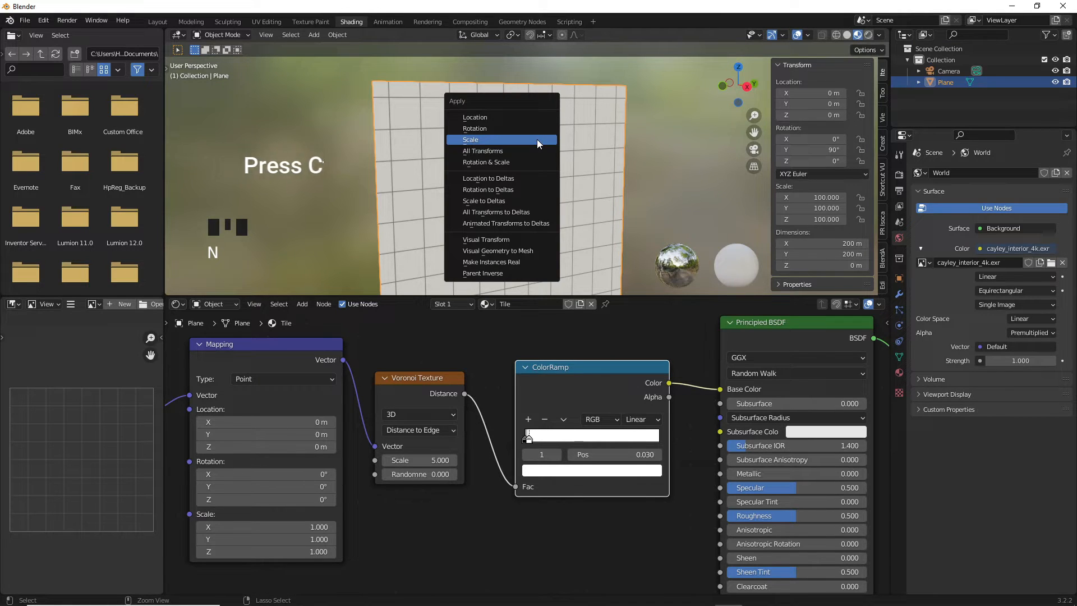
pyautogui.click(537, 139)
# Step: Set the Scale of the Voronoi Texture to 0.050
pyautogui.scroll(4, 530, 135)
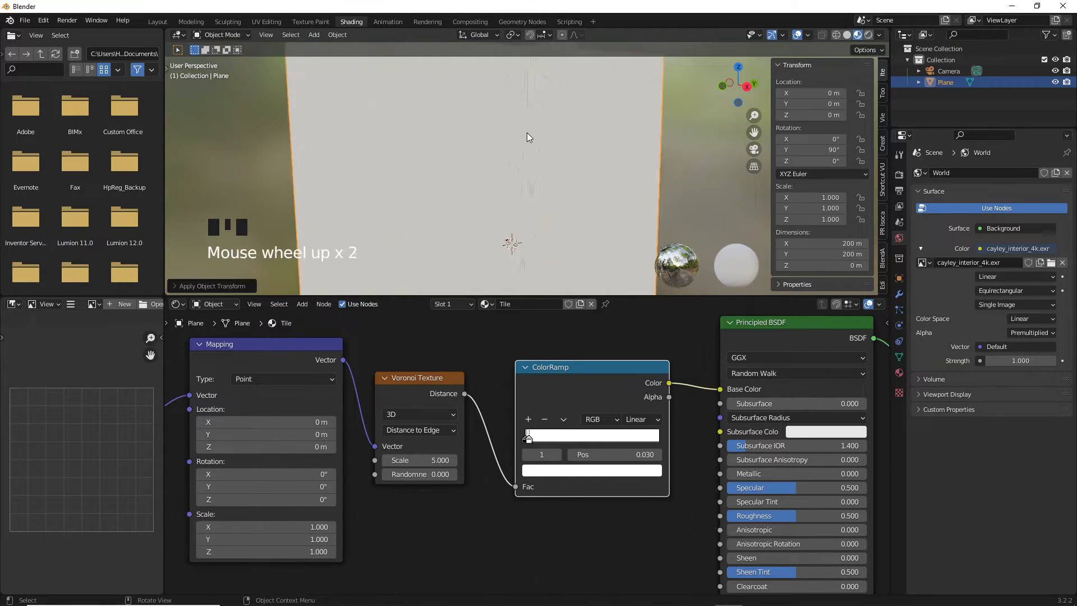
pyautogui.scroll(2, 512, 143)
pyautogui.middleClick(506, 146)
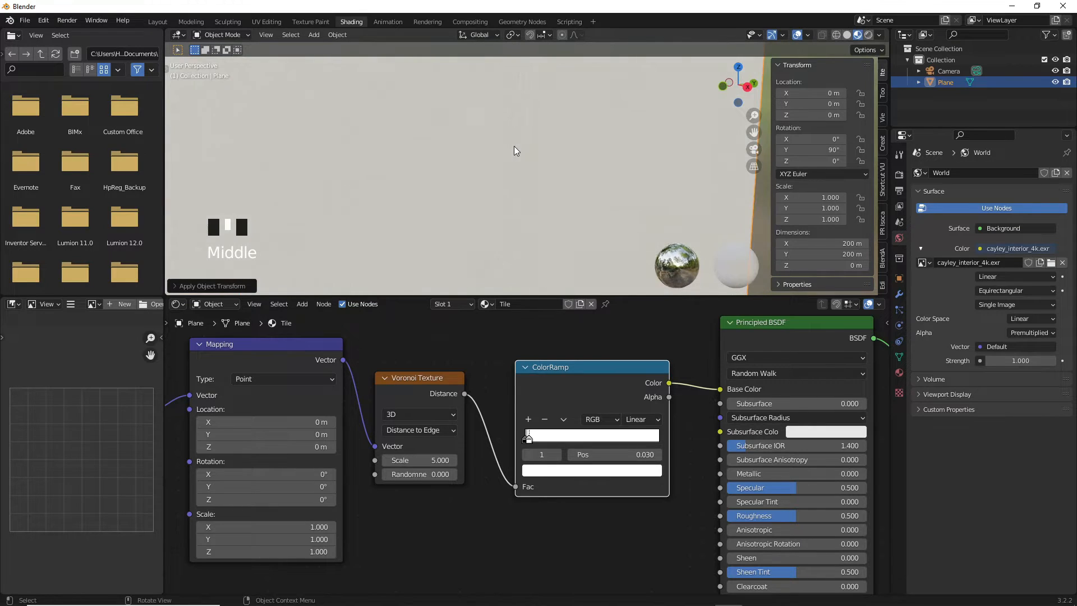
pyautogui.scroll(-3, 513, 146)
pyautogui.moveTo(514, 147); pyautogui.dragTo(419, 158, button='middle')
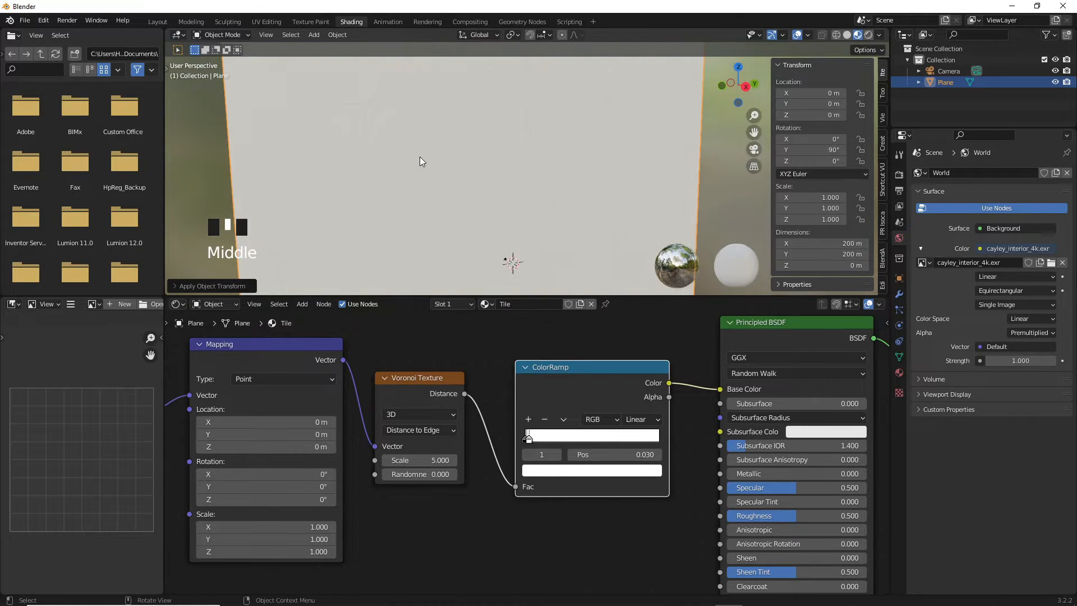
pyautogui.scroll(1, 418, 158)
pyautogui.scroll(1, 418, 157)
pyautogui.moveTo(485, 535); pyautogui.dragTo(571, 549, button='middle')
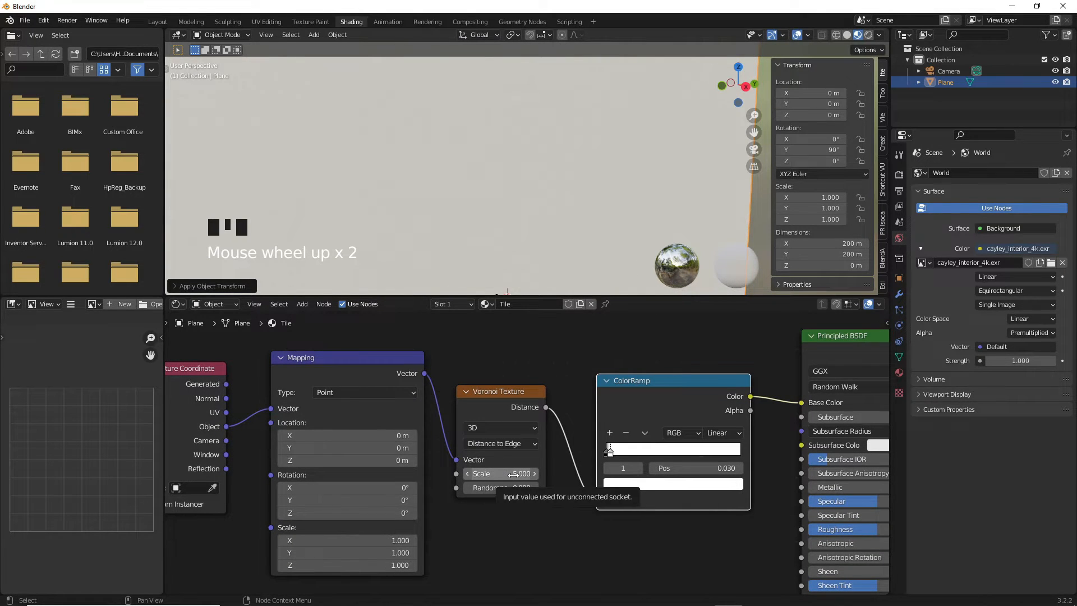
pyautogui.click(515, 474)
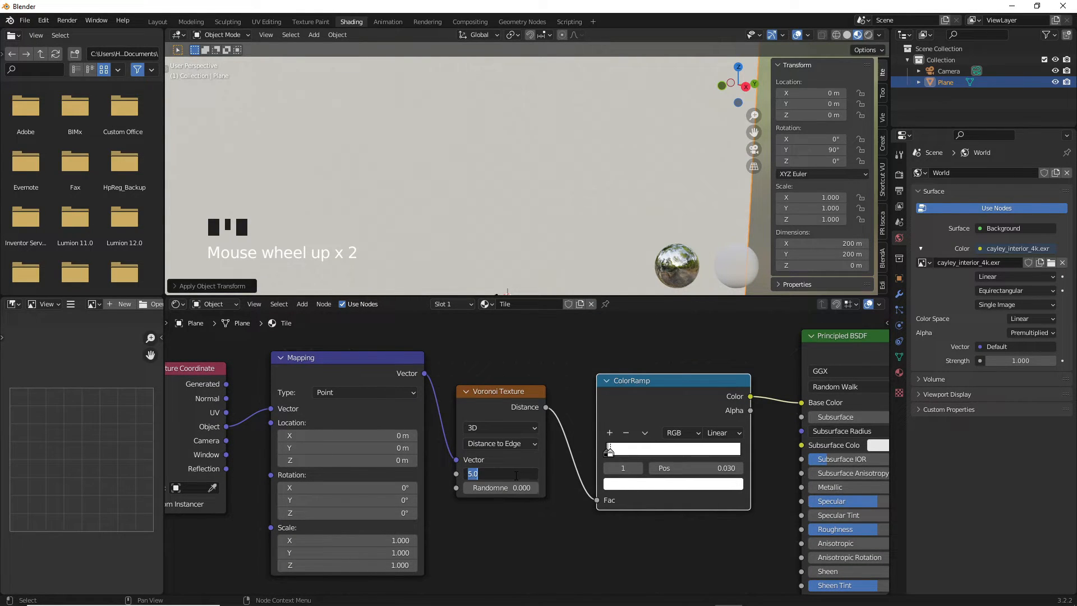
pyautogui.write('0')
pyautogui.press('Return')
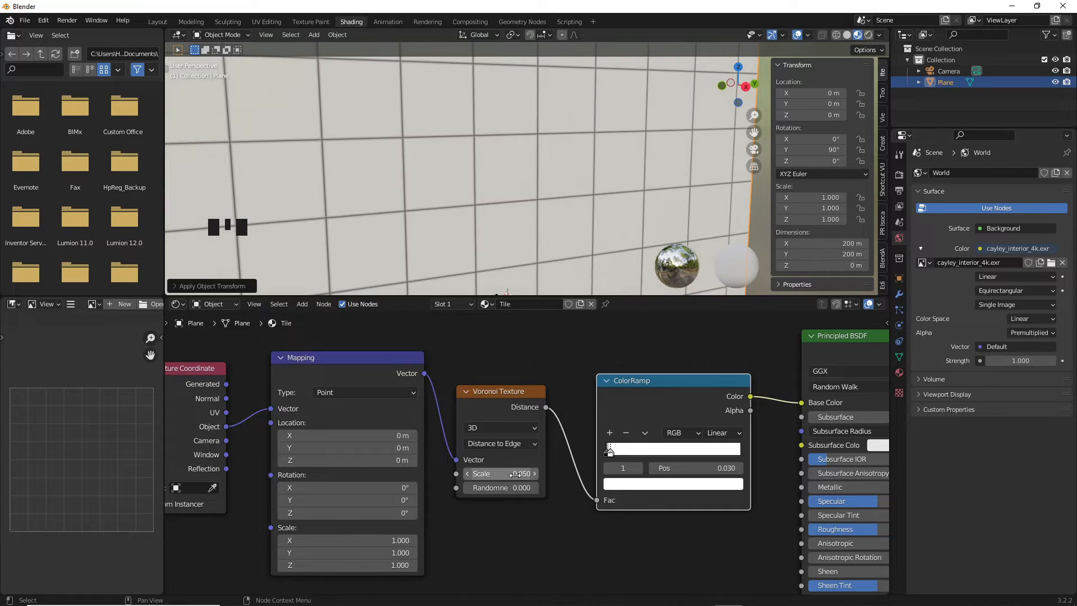
# Step: Add a second Voronoi Texture node in the empty area below the ColorRamp
pyautogui.scroll(5, 578, 162)
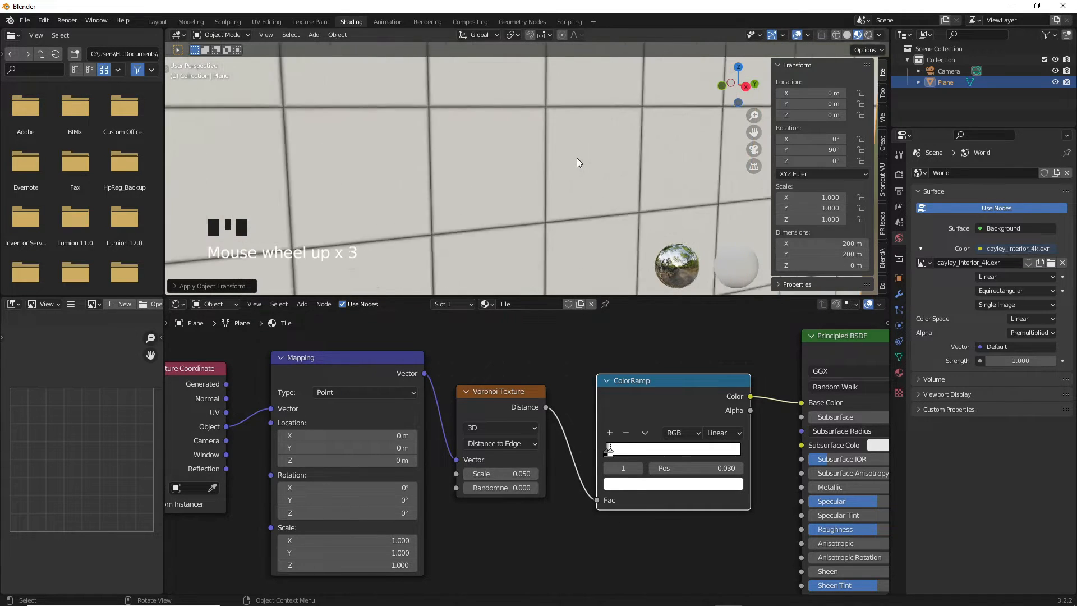
pyautogui.scroll(1, 575, 161)
pyautogui.moveTo(572, 163); pyautogui.dragTo(492, 192, button='middle')
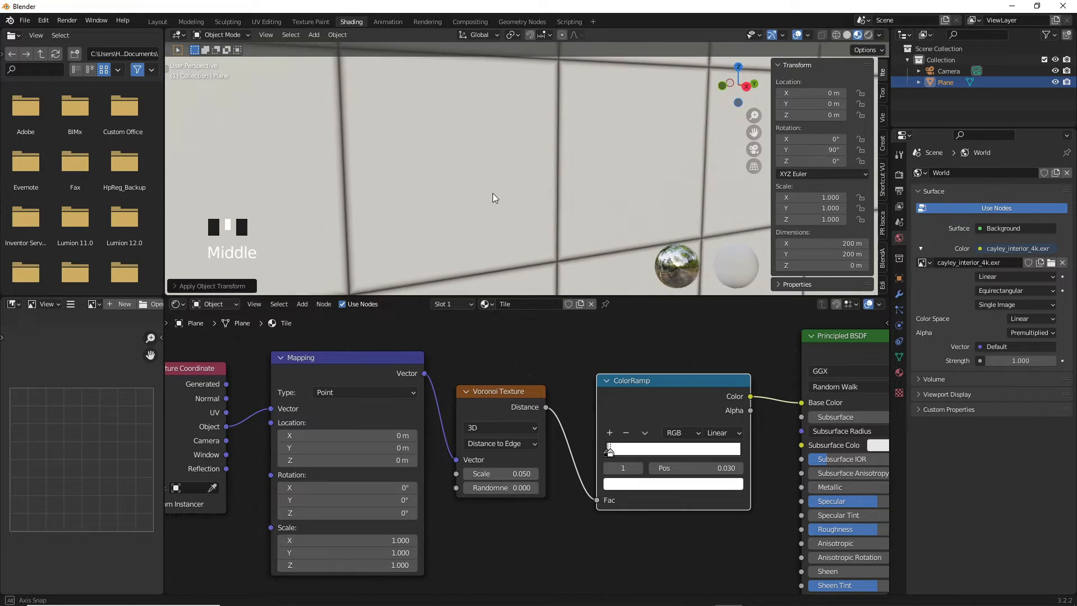
pyautogui.click(579, 559)
pyautogui.scroll(-8, 567, 561)
pyautogui.moveTo(568, 547); pyautogui.dragTo(513, 487, button='middle')
pyautogui.scroll(1, 533, 469)
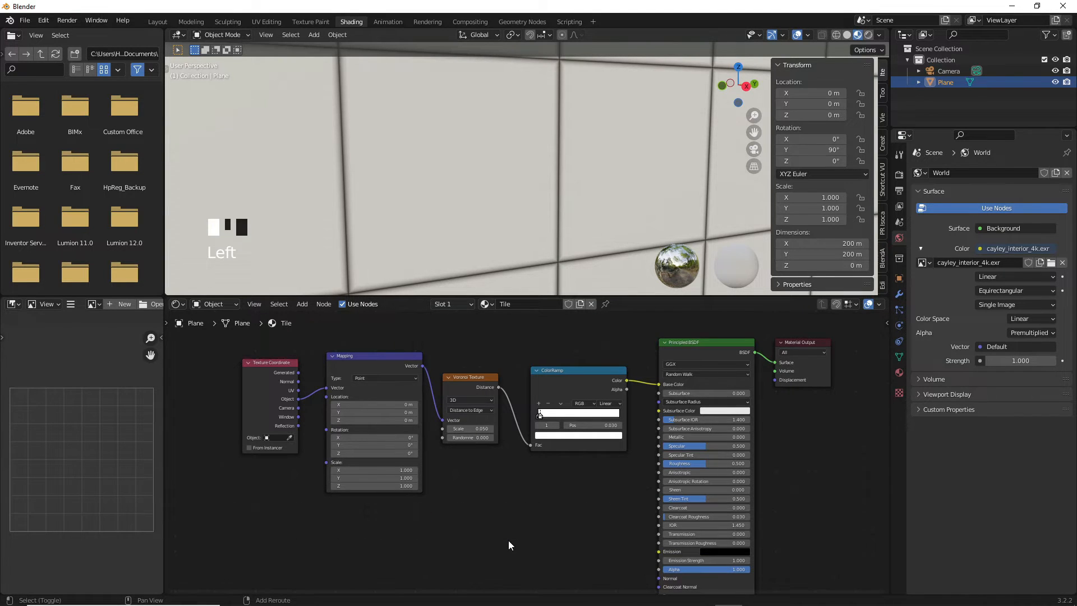
pyautogui.hotkey('shift', 'a')
pyautogui.moveTo(508, 540)
pyautogui.moveTo(503, 493)
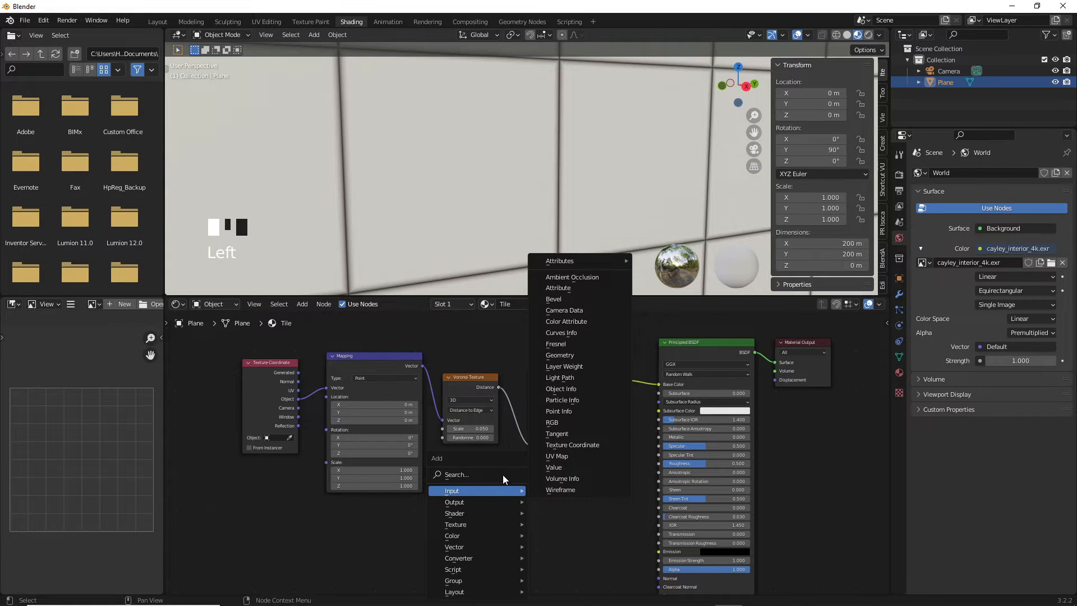
pyautogui.click(502, 475)
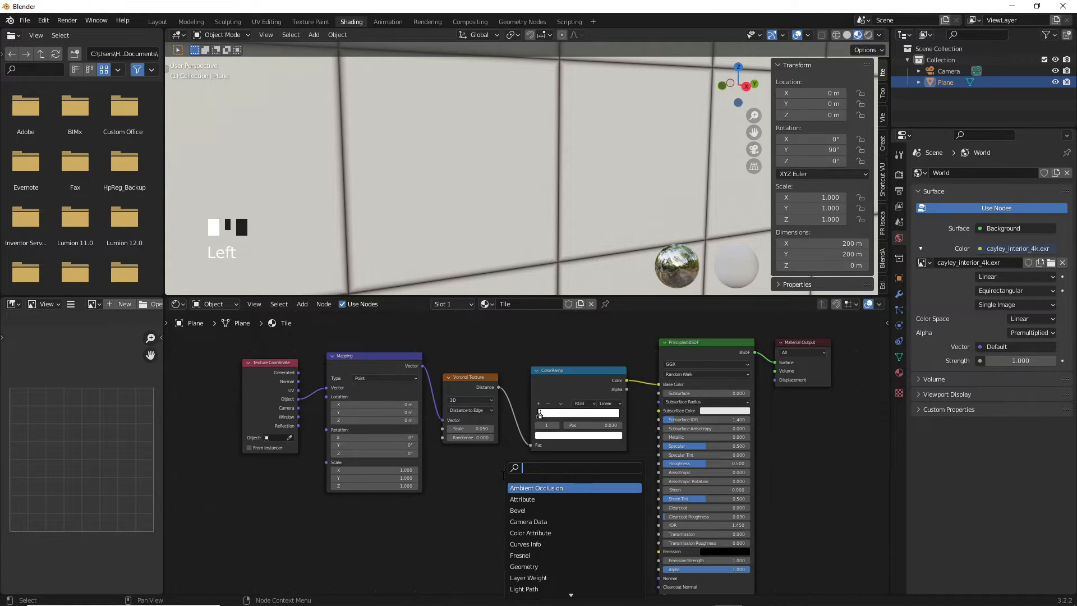
pyautogui.write('vor')
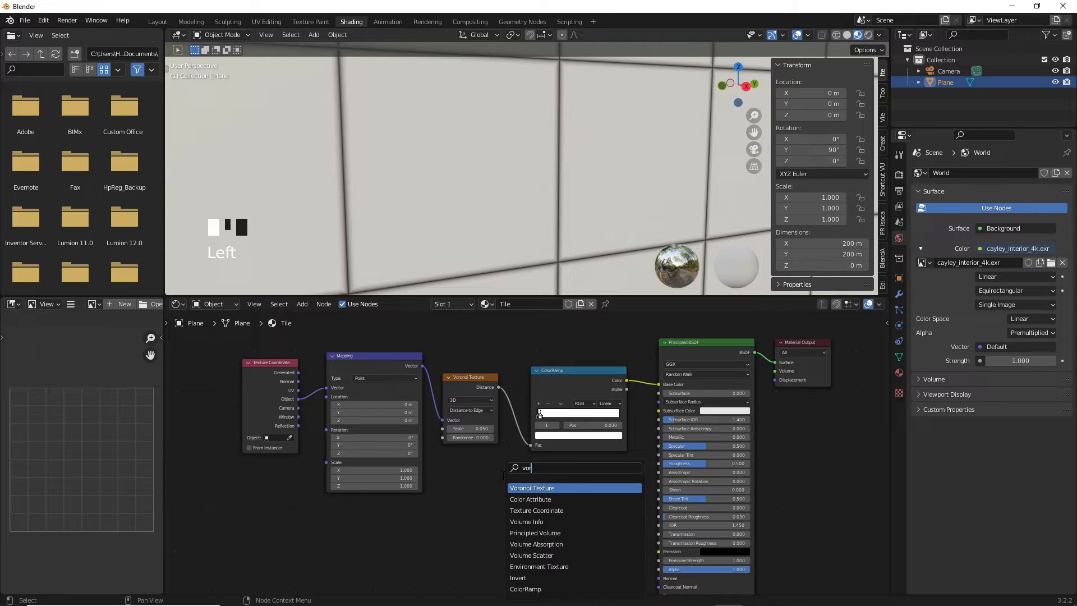
pyautogui.click(531, 489)
pyautogui.click(503, 511)
# Step: Move the existing texture chain with the ColorRamp farther from the Principled BSDF and place the new Voronoi Texture in the gap below their link
pyautogui.moveTo(566, 359); pyautogui.dragTo(227, 480)
pyautogui.moveTo(577, 372); pyautogui.dragTo(414, 369)
pyautogui.scroll(2, 521, 472)
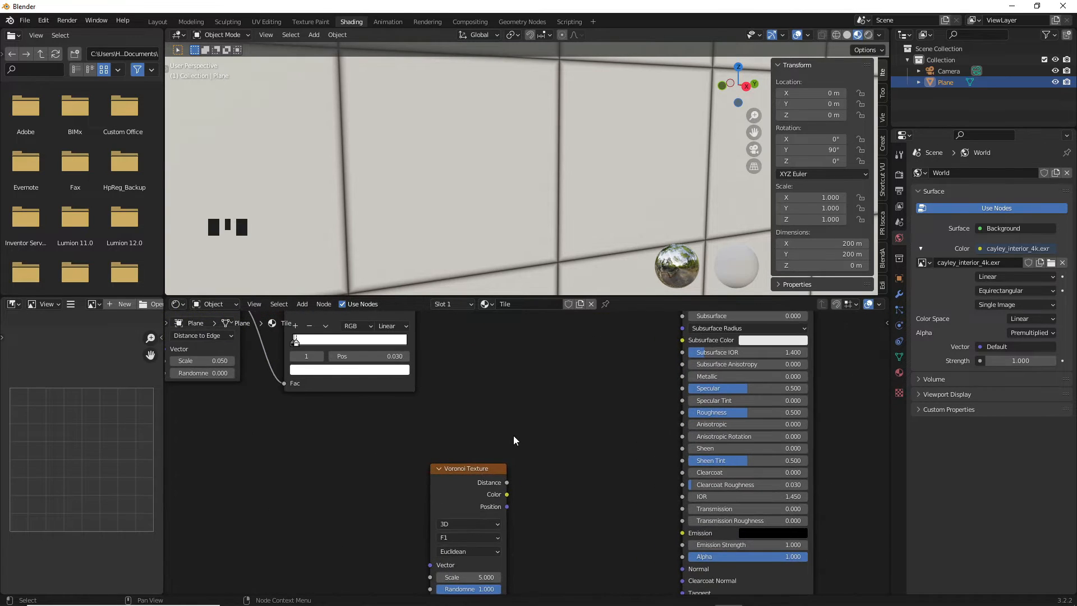
pyautogui.moveTo(476, 473); pyautogui.dragTo(527, 391)
# Step: Add a MixRGB node and insert it on the link between the ColorRamp and the Principled BSDF's Base Color
pyautogui.moveTo(382, 412); pyautogui.dragTo(414, 429, button='middle')
pyautogui.scroll(2, 387, 494)
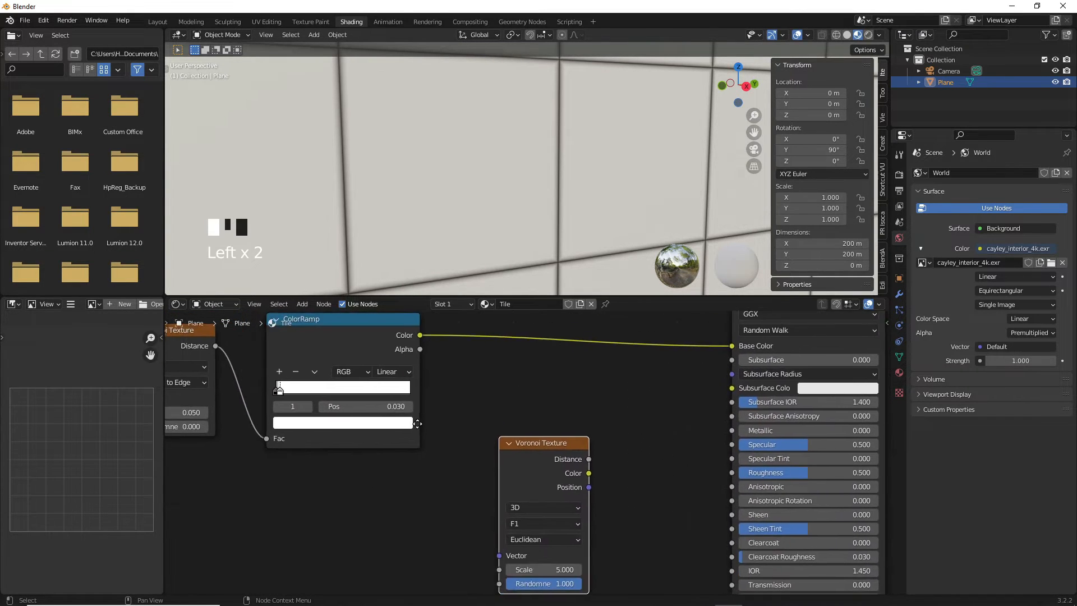
pyautogui.hotkey('shift', 'a')
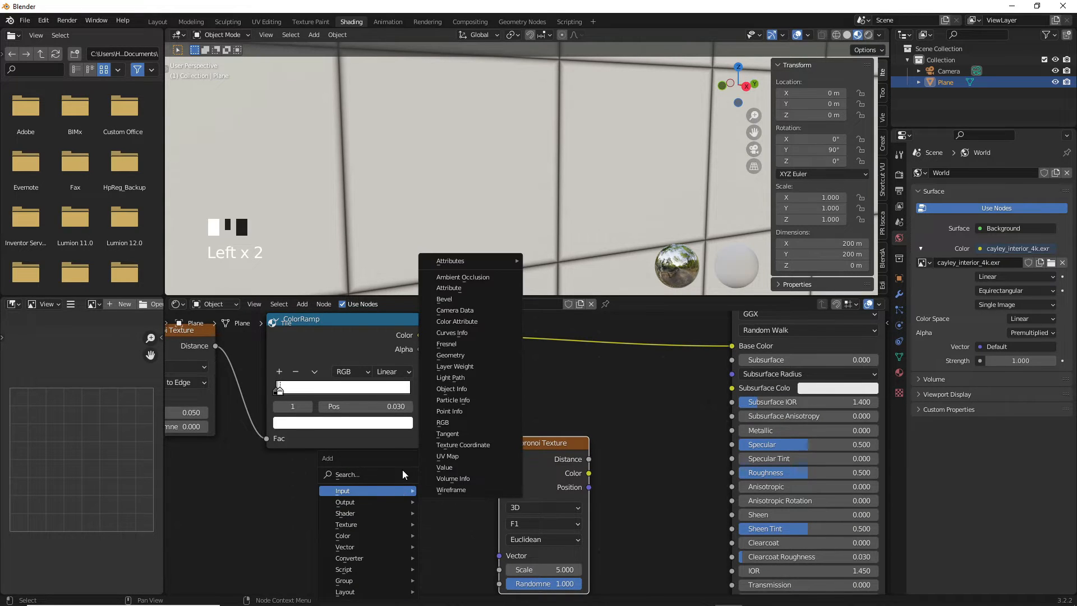
pyautogui.click(376, 475)
pyautogui.write('m')
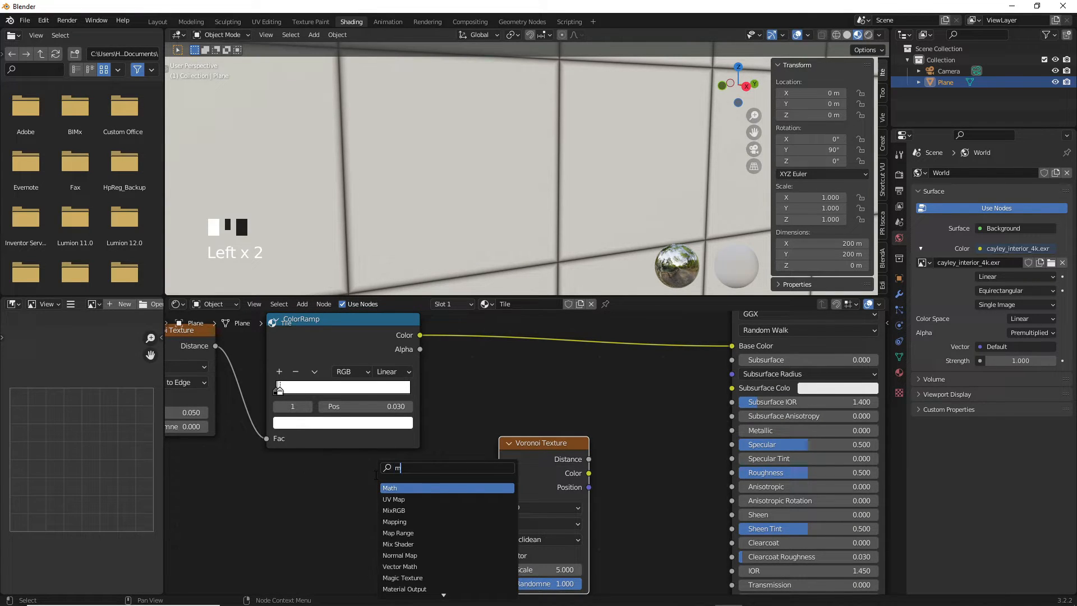
pyautogui.write('ixrgb')
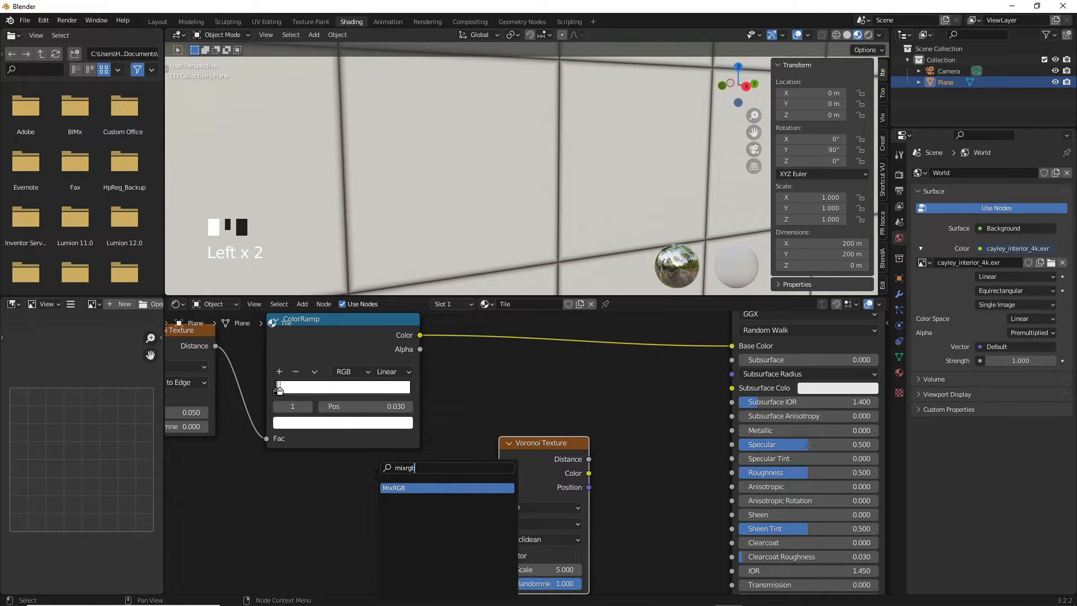
pyautogui.click(405, 488)
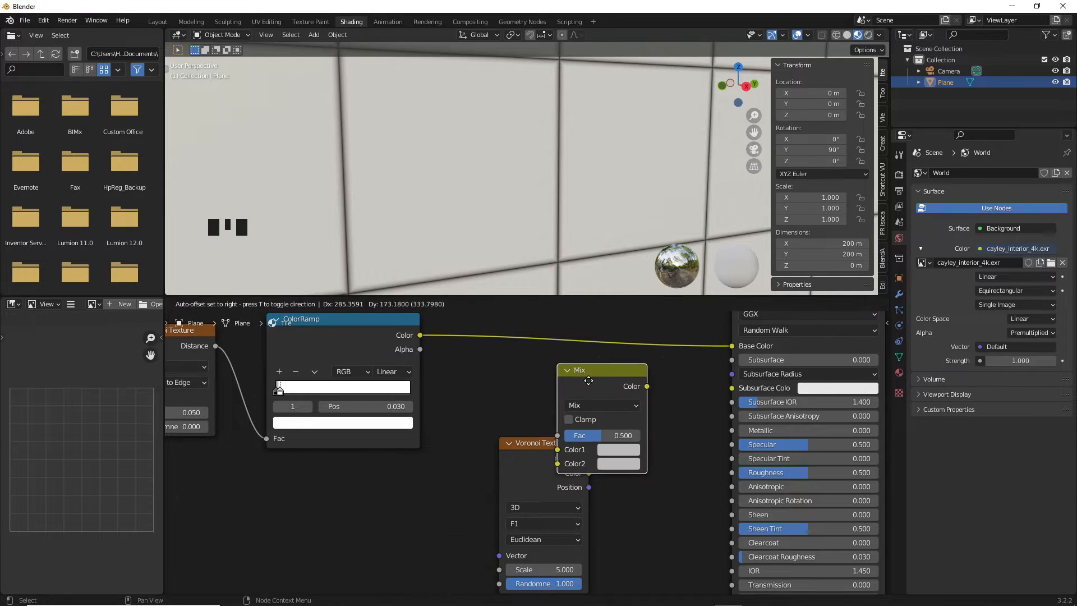
pyautogui.click(540, 426)
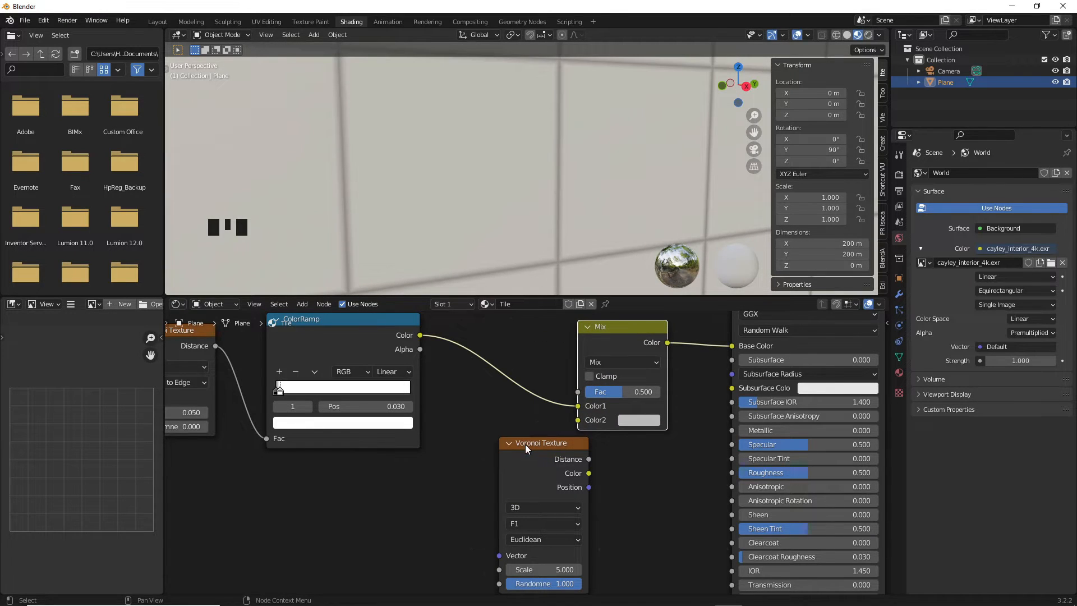
# Step: Connect the second Voronoi Texture's Distance output to the Mix node's Color2 input and position the texture below the ColorRamp
pyautogui.moveTo(560, 469); pyautogui.dragTo(577, 423)
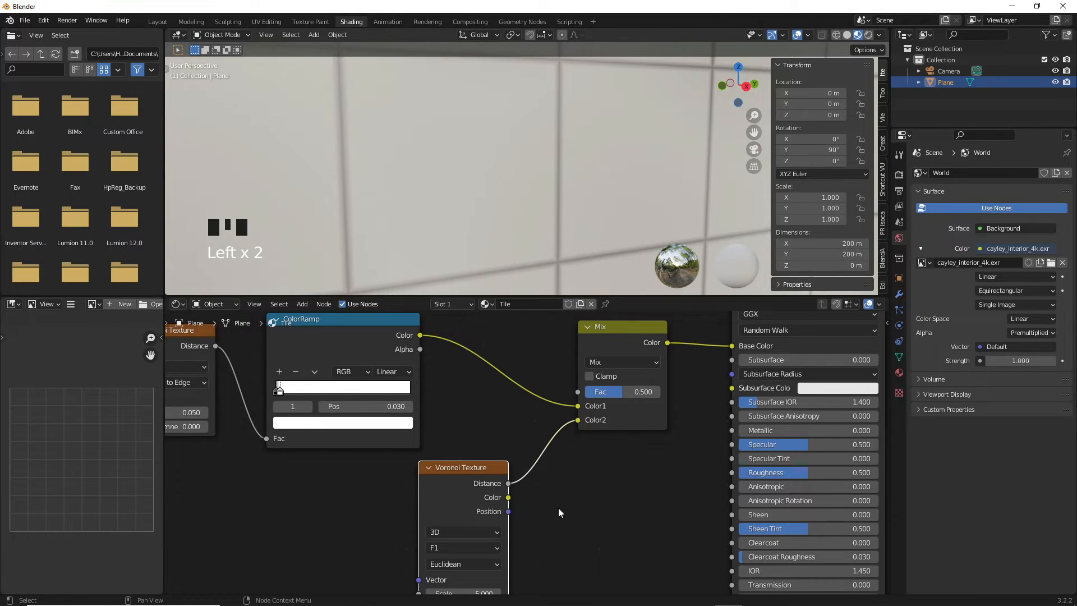
pyautogui.scroll(-2, 558, 507)
pyautogui.scroll(-4, 523, 160)
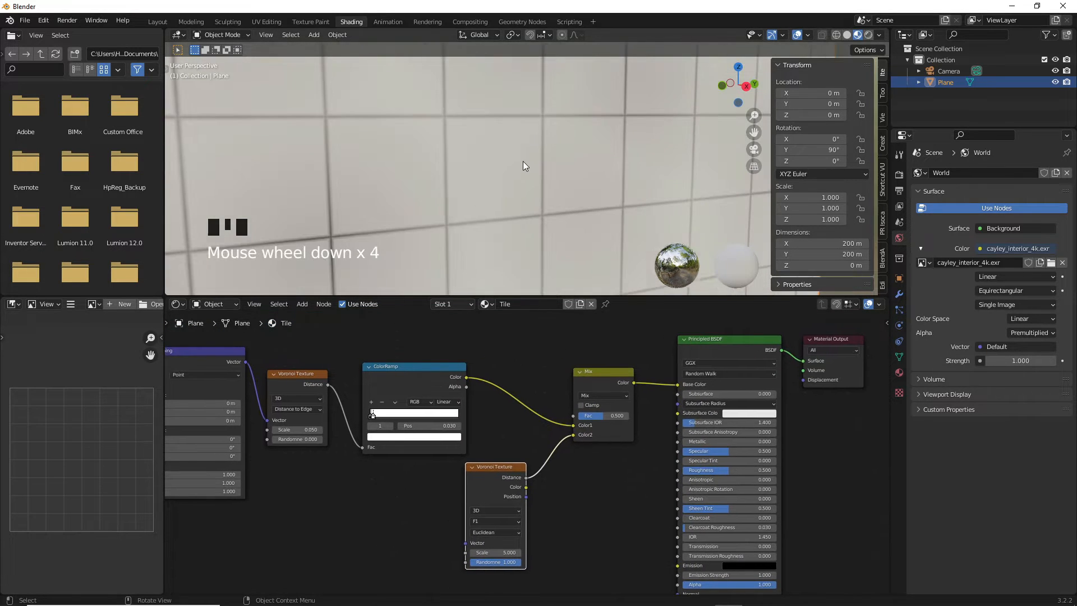
pyautogui.moveTo(428, 440); pyautogui.dragTo(461, 388, button='middle')
pyautogui.moveTo(504, 403); pyautogui.dragTo(431, 436)
# Step: Connect the Mapping node's Vector output to the second Voronoi Texture's Vector input and check the pattern on the plane up close
pyautogui.moveTo(326, 419); pyautogui.dragTo(358, 440, button='middle')
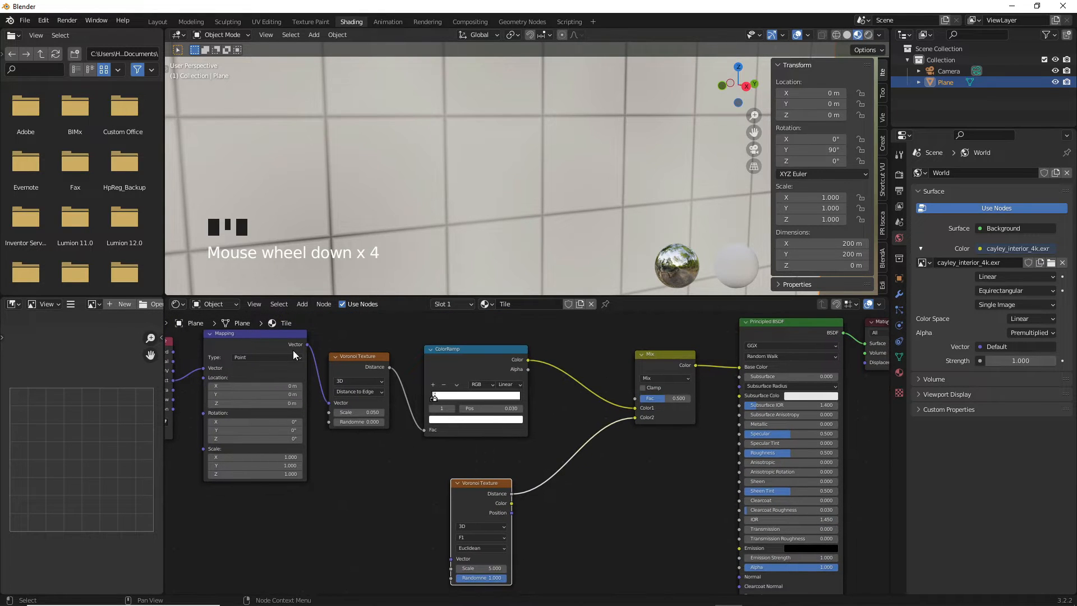
pyautogui.moveTo(306, 344); pyautogui.dragTo(450, 558)
pyautogui.scroll(5, 530, 161)
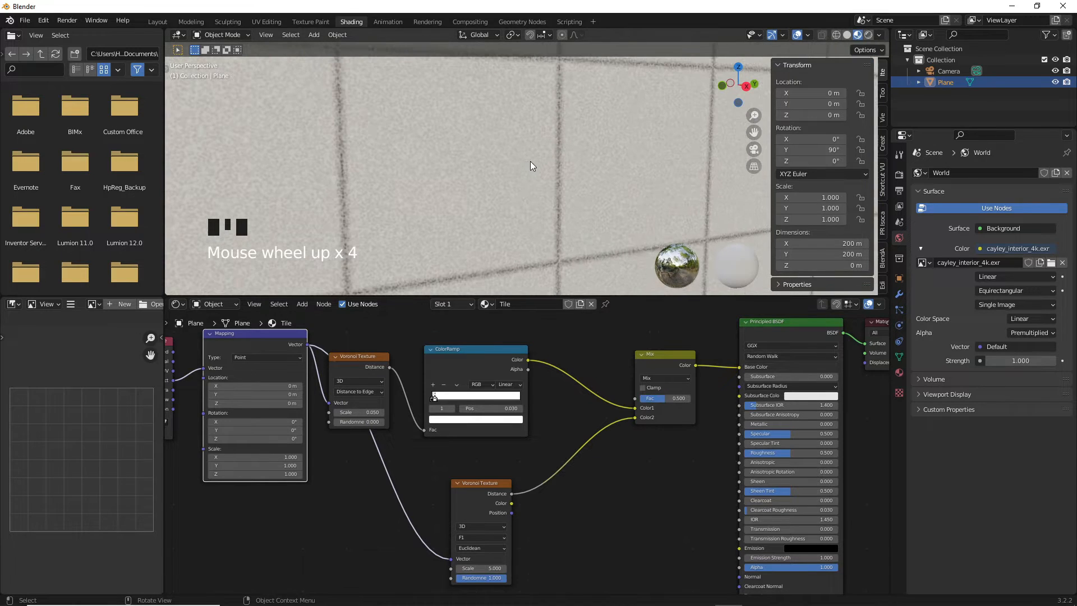
pyautogui.scroll(1, 521, 166)
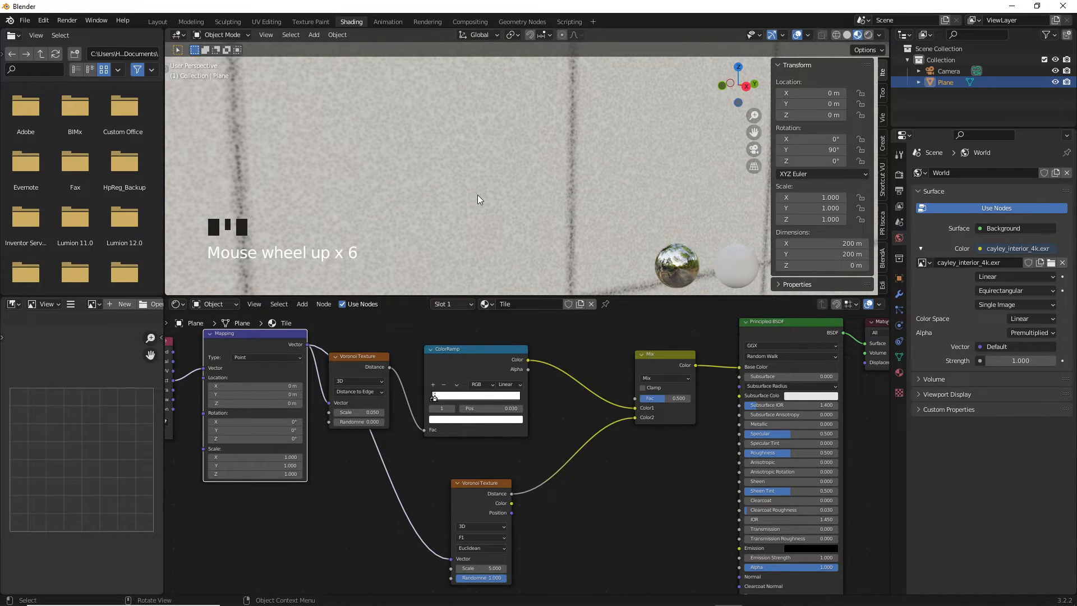
pyautogui.moveTo(478, 199)
pyautogui.keyDown('shift'); pyautogui.mouseDown(button='middle')
pyautogui.moveTo(516, 204)
pyautogui.moveTo(498, 211)
pyautogui.moveTo(490, 200)
pyautogui.mouseUp(button='middle'); pyautogui.keyUp('shift')
pyautogui.scroll(5, 705, 394)
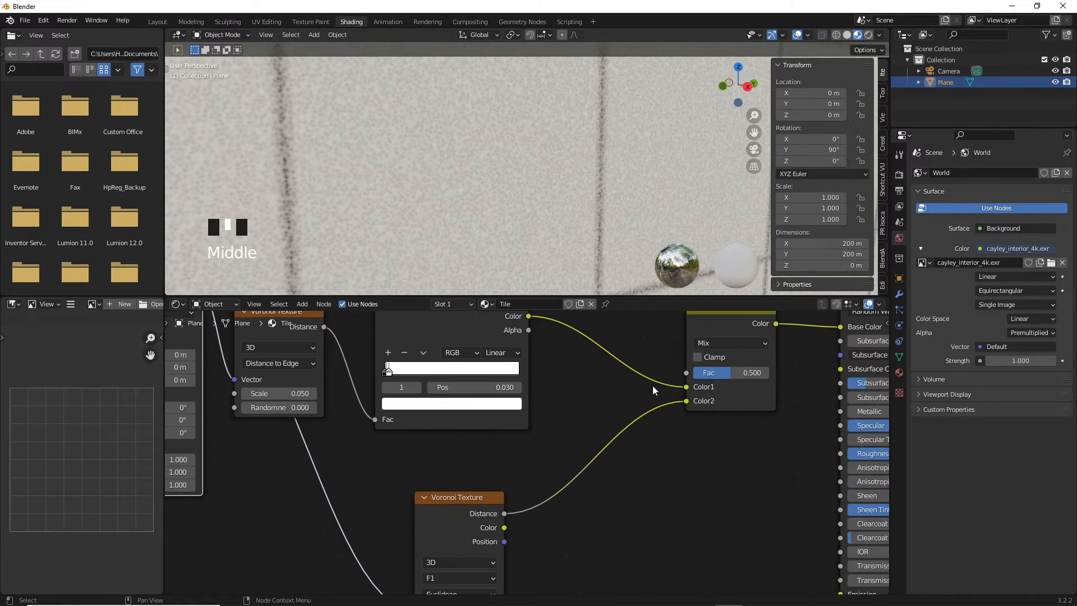
# Step: Set the Mix node's blending mode to Multiply and check the speckled tiles on the plane from near and far
pyautogui.moveTo(630, 385); pyautogui.dragTo(406, 457, button='middle')
pyautogui.scroll(3, 624, 402)
pyautogui.moveTo(513, 432); pyautogui.dragTo(510, 454, button='middle')
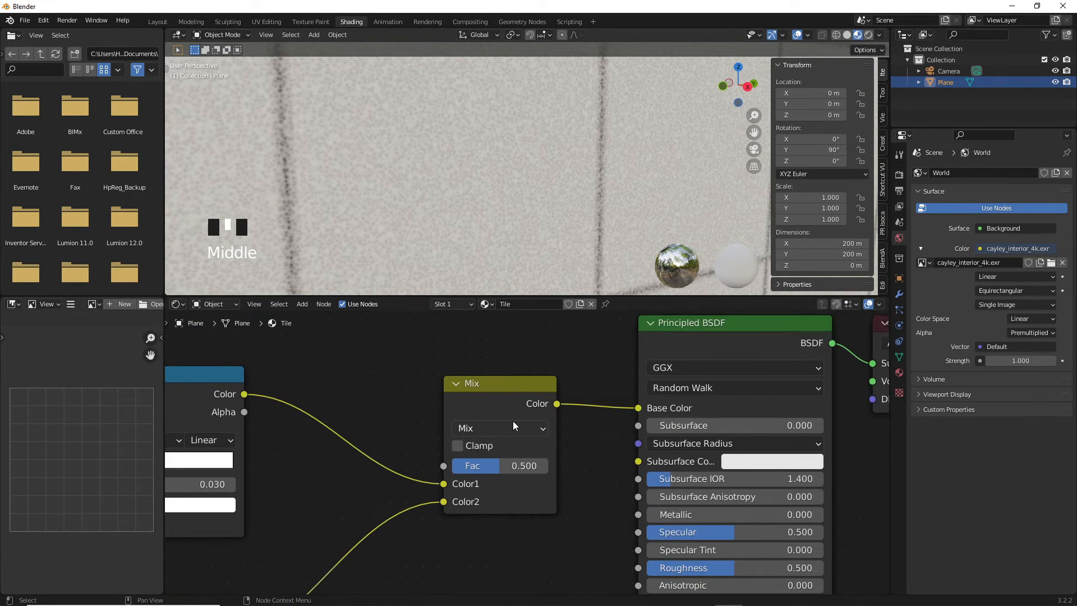
pyautogui.click(512, 428)
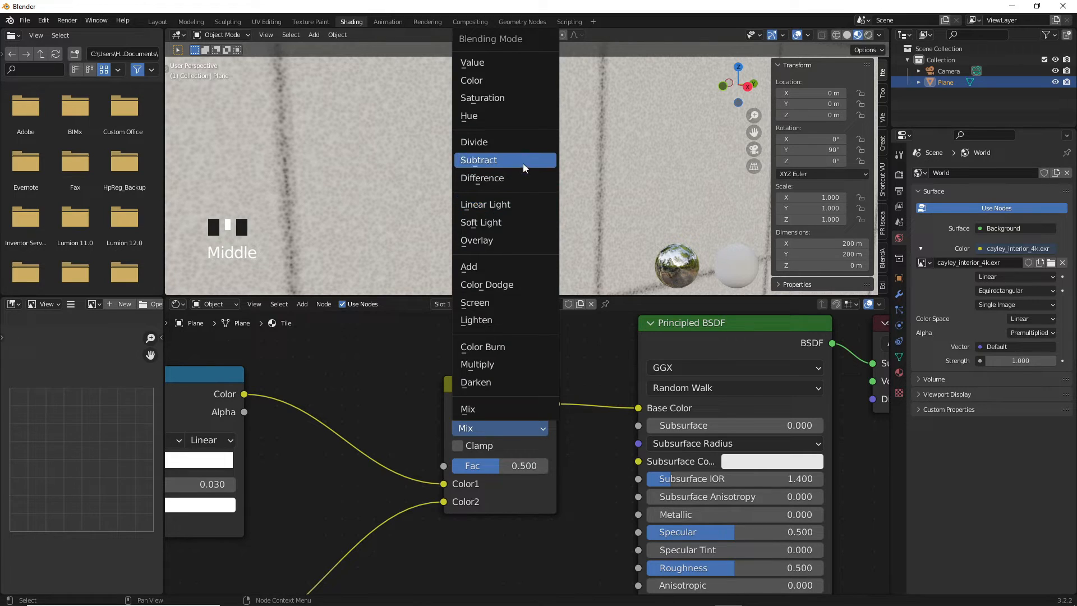
pyautogui.click(509, 364)
pyautogui.scroll(3, 512, 166)
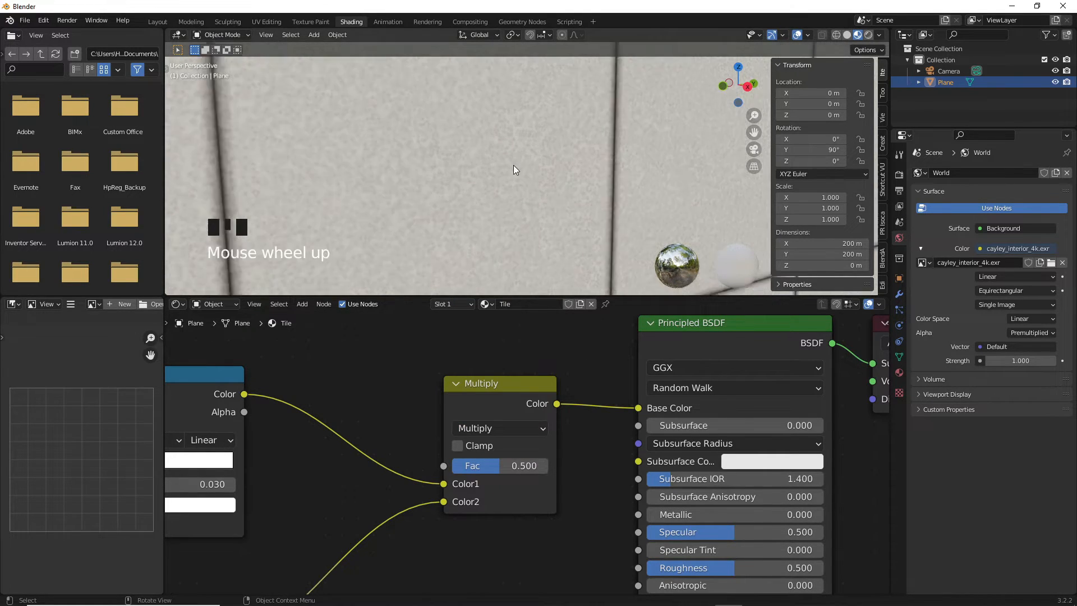
pyautogui.moveTo(506, 167)
pyautogui.mouseDown(button='middle')
pyautogui.moveTo(490, 170)
pyautogui.moveTo(501, 169)
pyautogui.mouseUp(button='middle')
pyautogui.scroll(-14, 500, 174)
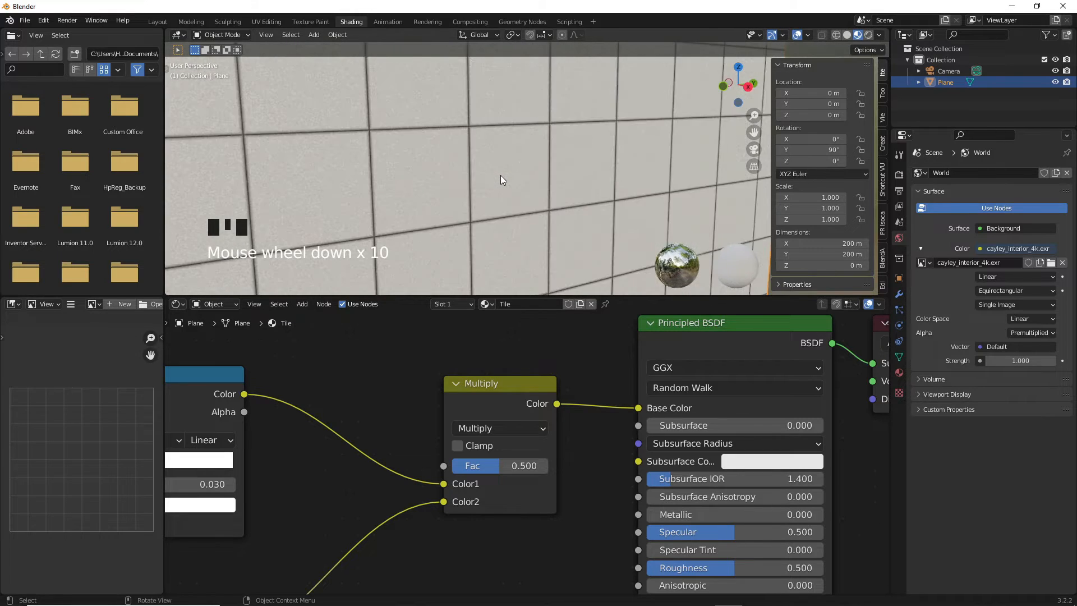
pyautogui.scroll(12, 457, 166)
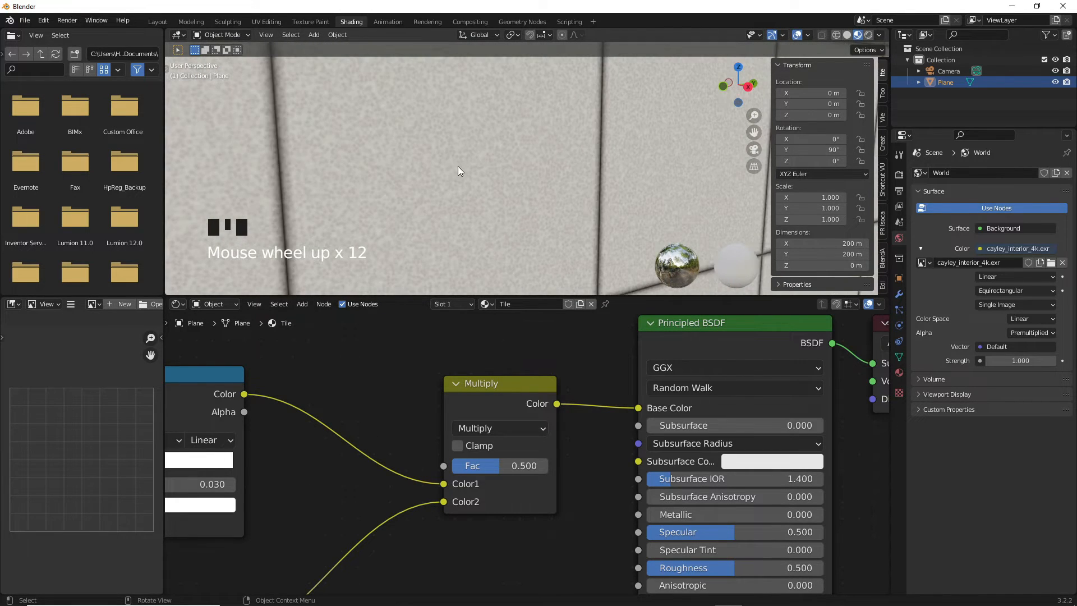
pyautogui.moveTo(457, 166); pyautogui.dragTo(488, 157, button='middle')
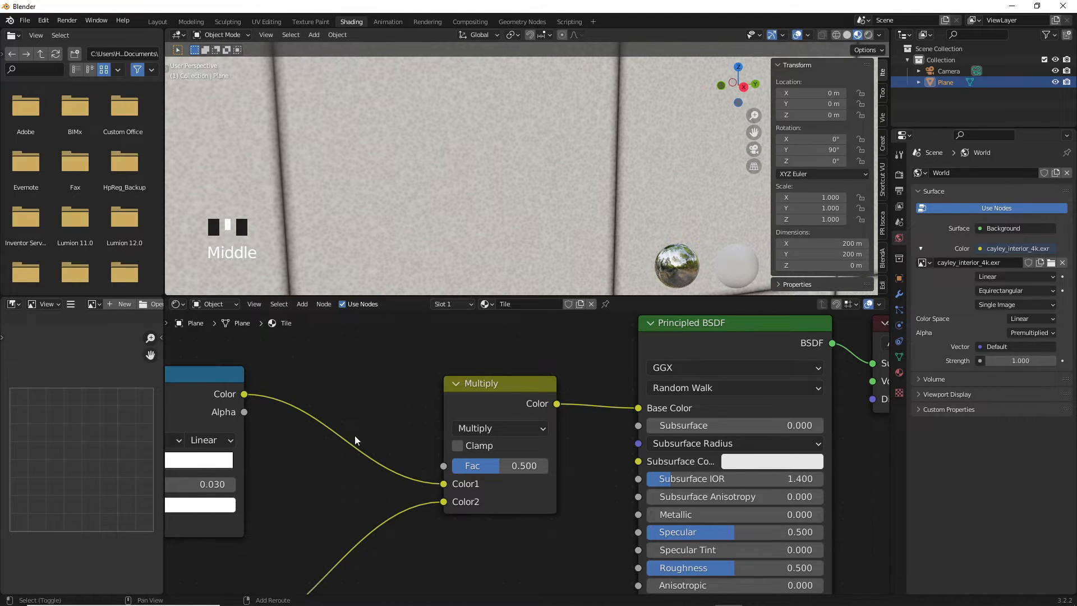
# Step: Darken the ColorRamp's white stop 1 to a grey of about 0.139 and check the tiles on the plane
pyautogui.moveTo(355, 435); pyautogui.dragTo(534, 426, button='middle')
pyautogui.scroll(-5, 402, 429)
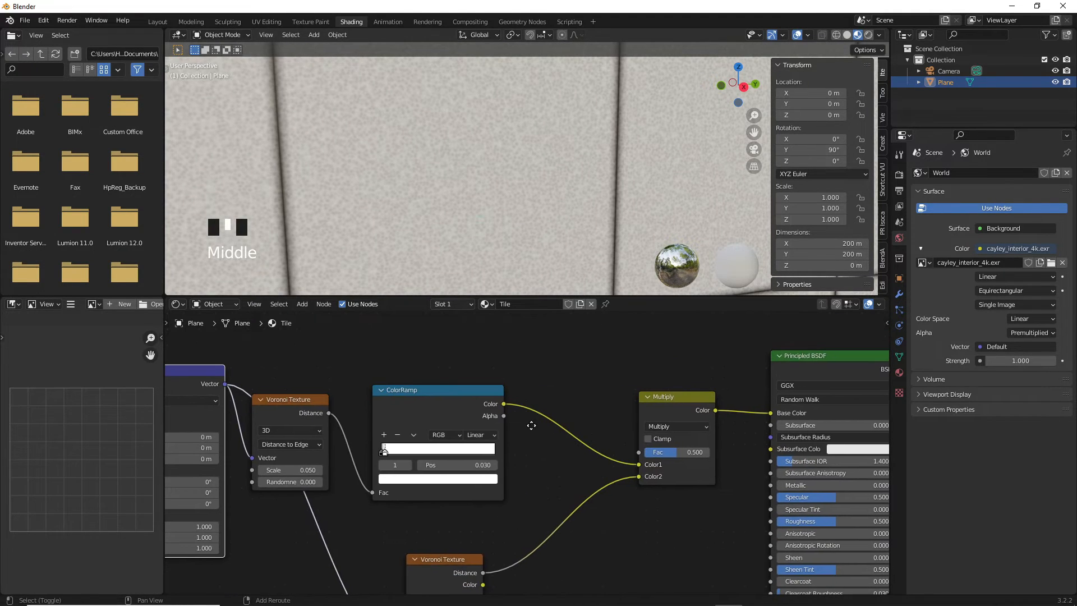
pyautogui.click(422, 479)
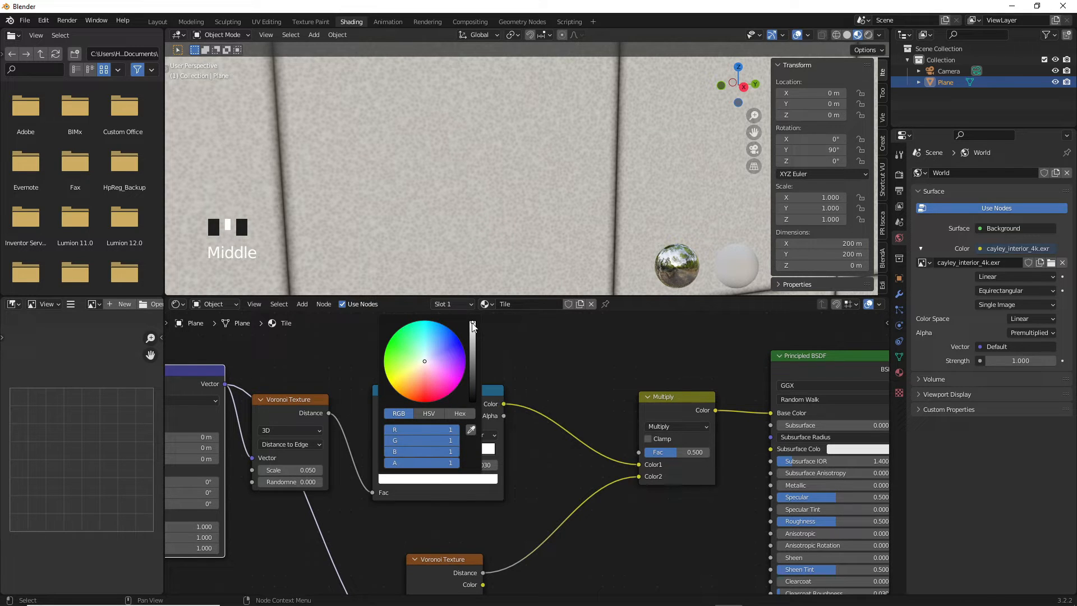
pyautogui.moveTo(473, 325); pyautogui.dragTo(473, 368)
pyautogui.scroll(-8, 489, 221)
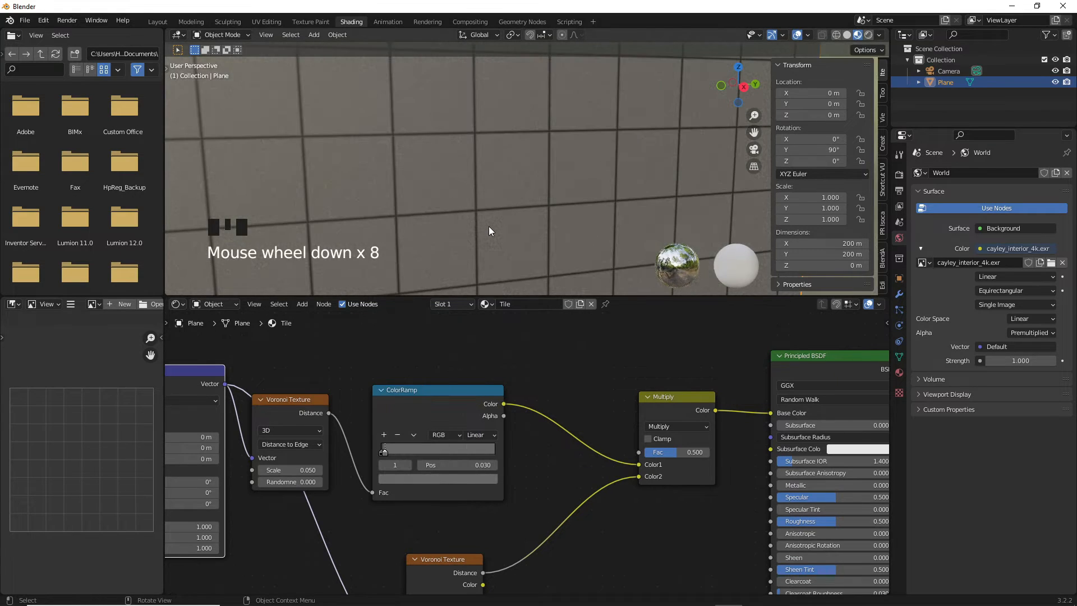
pyautogui.scroll(8, 489, 226)
pyautogui.moveTo(450, 212); pyautogui.dragTo(460, 205, button='middle')
pyautogui.scroll(3, 457, 205)
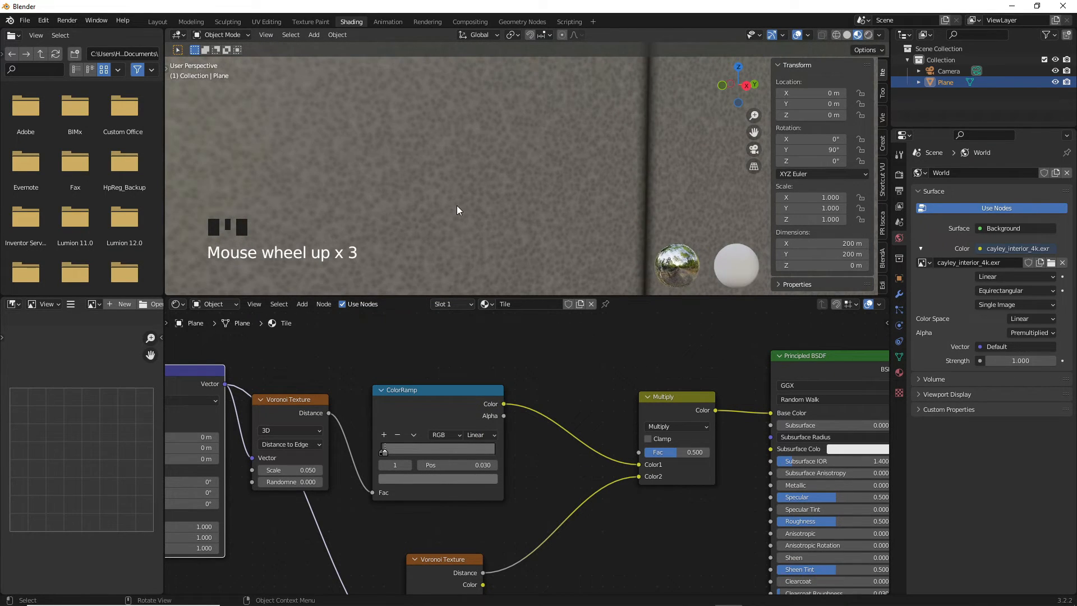
# Step: Set the colour of the ColorRamp's stop 1 to a muted green with R 0.1, G 0.2 and B 0.15
pyautogui.click(445, 444)
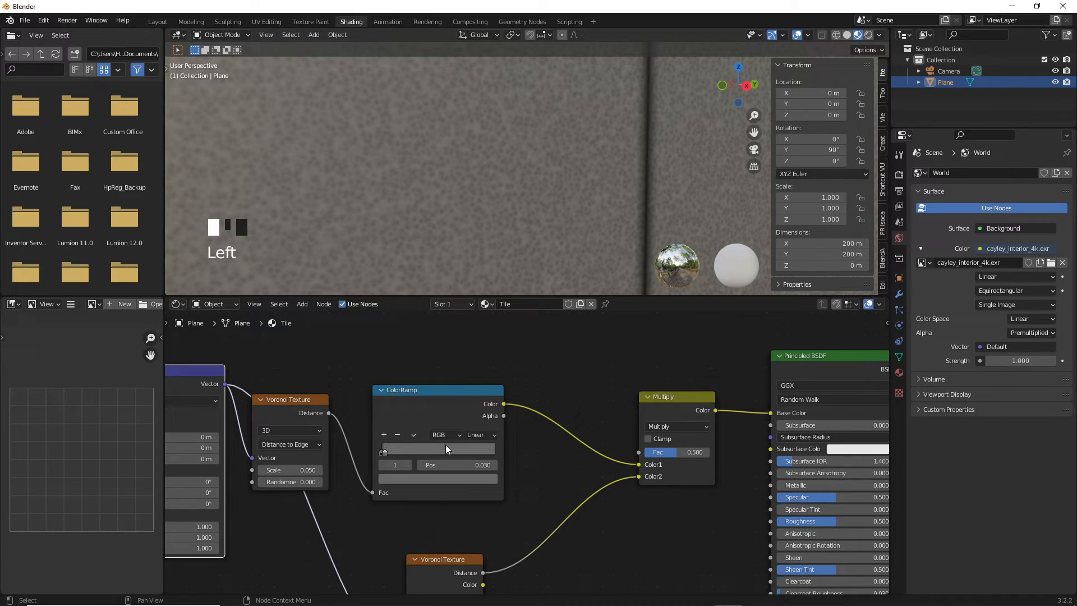
pyautogui.click(408, 481)
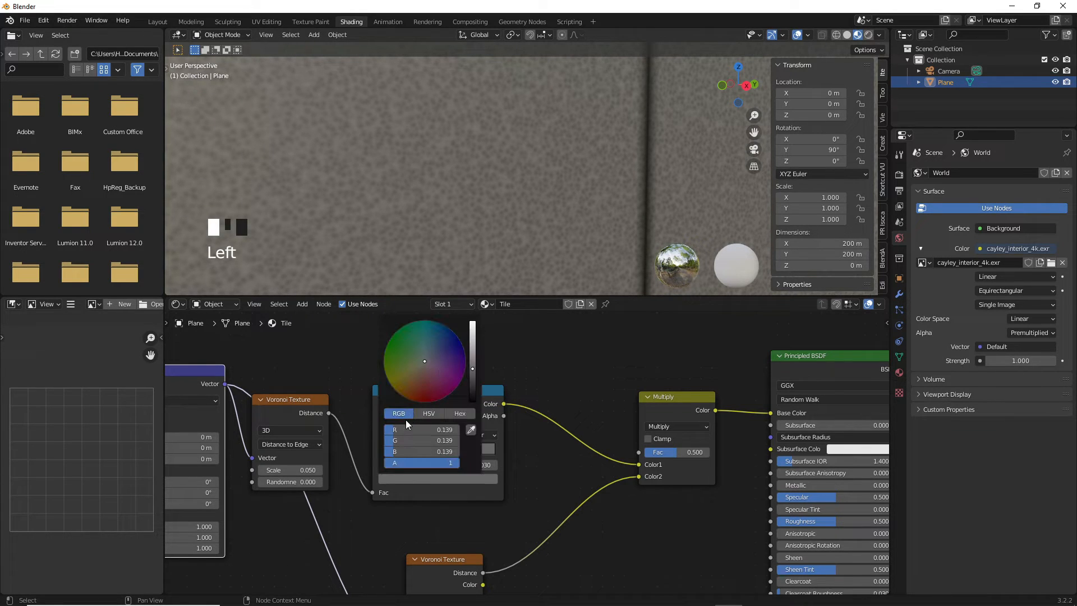
pyautogui.click(451, 431)
pyautogui.write('0.1')
pyautogui.press('Return')
pyautogui.click(452, 441)
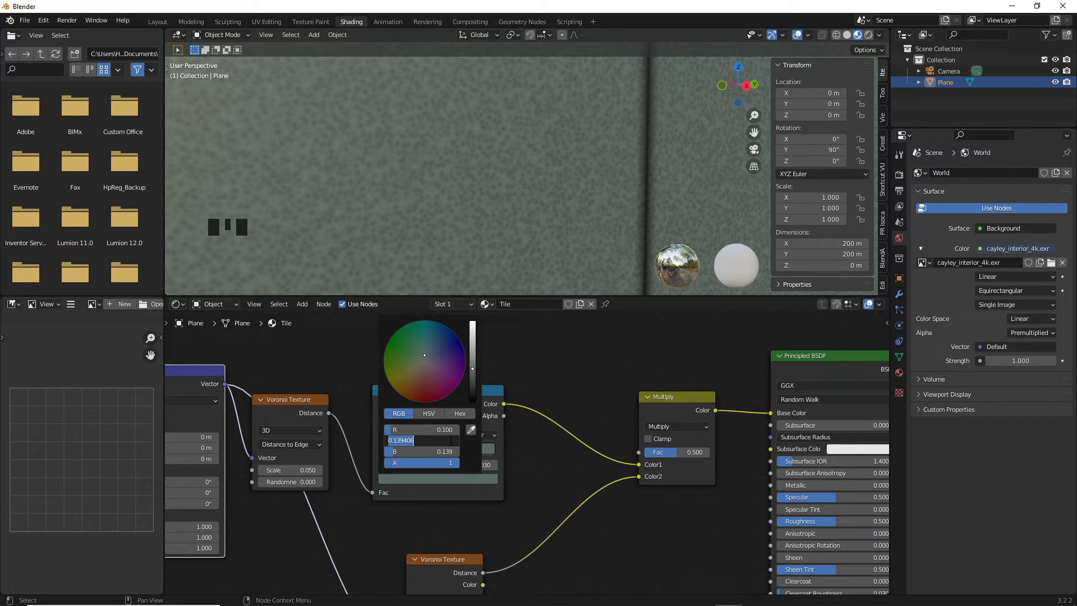
pyautogui.write('0.2')
pyautogui.press('Return')
pyautogui.click(449, 452)
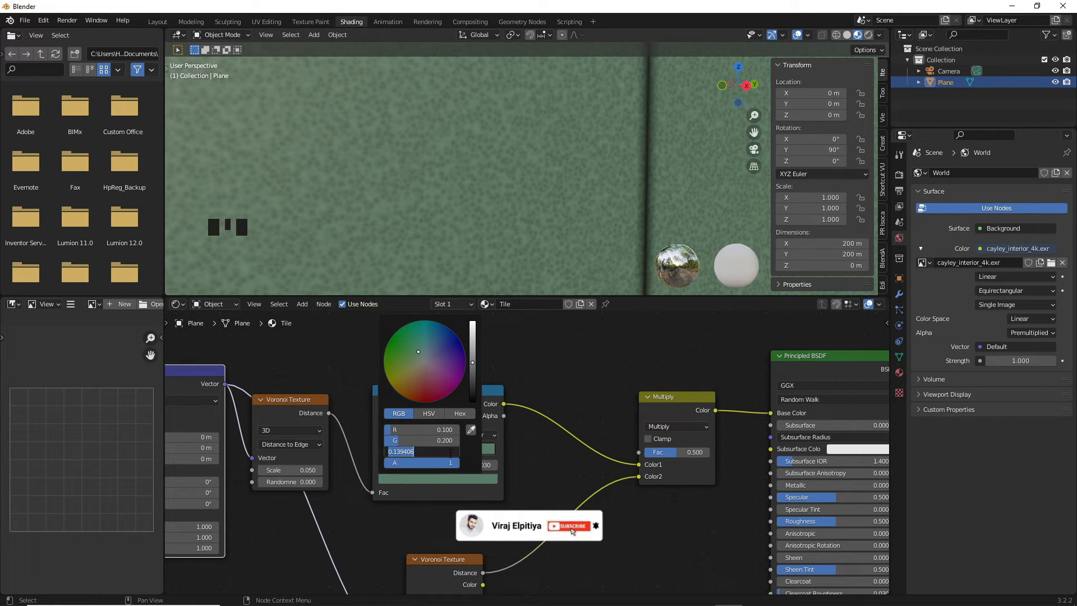
pyautogui.write('0.15')
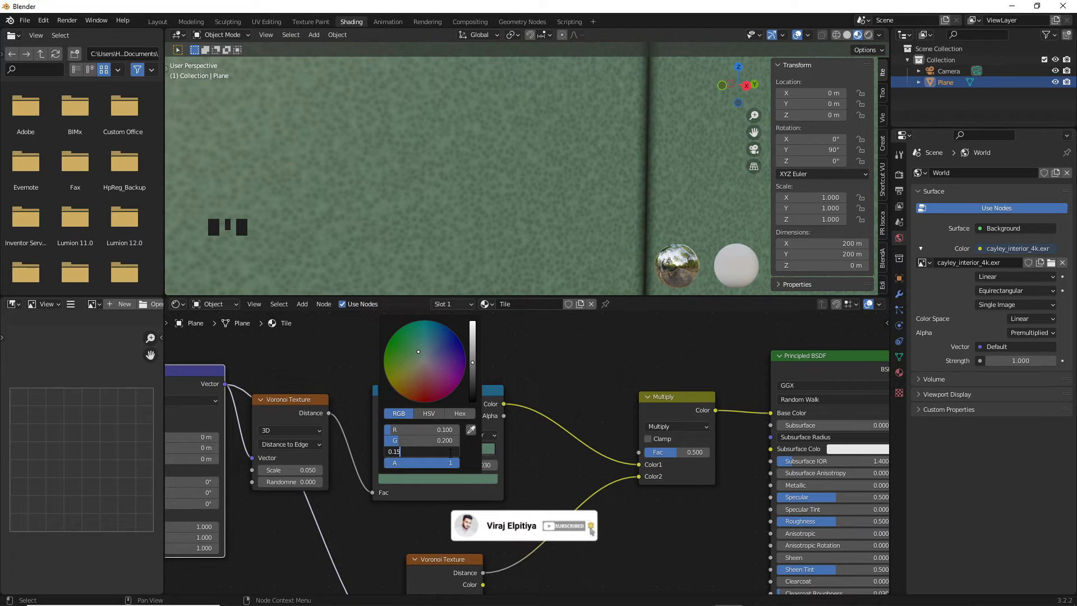
pyautogui.press('Return')
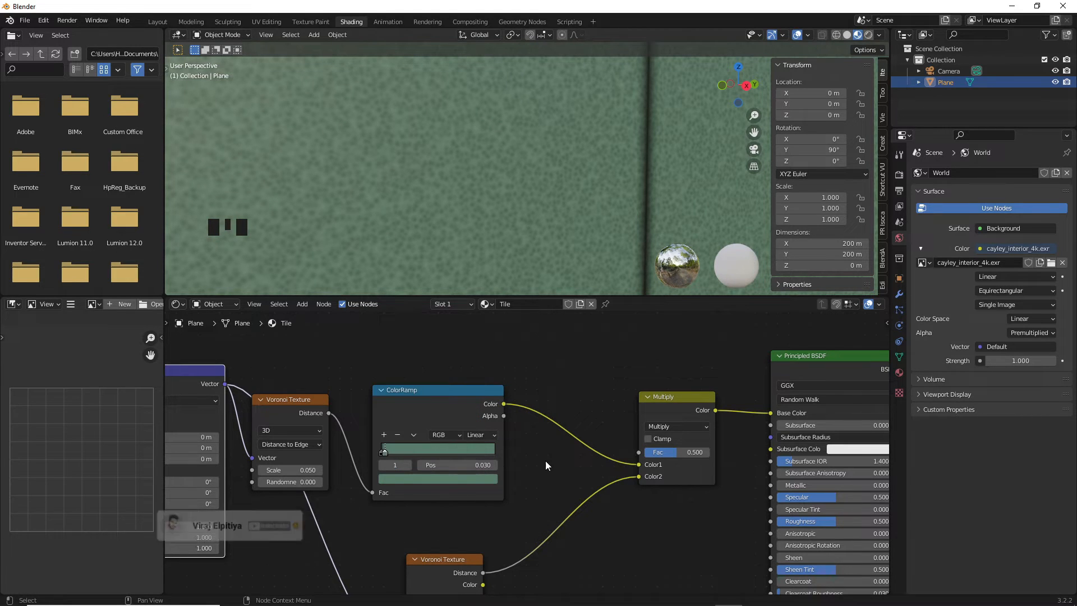
pyautogui.scroll(-9, 520, 197)
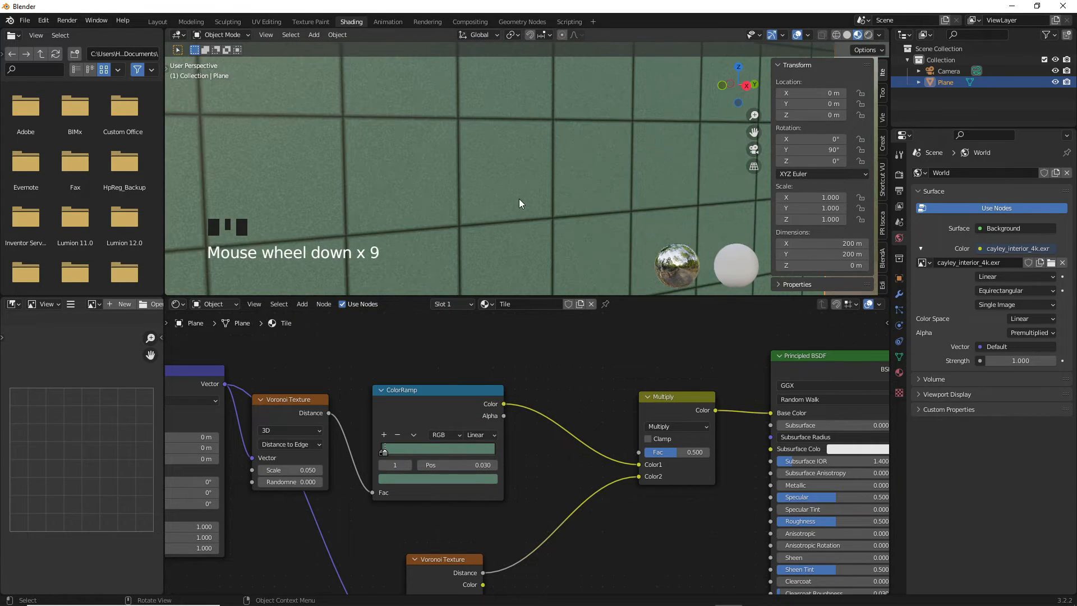
pyautogui.scroll(5, 513, 196)
pyautogui.scroll(2, 512, 200)
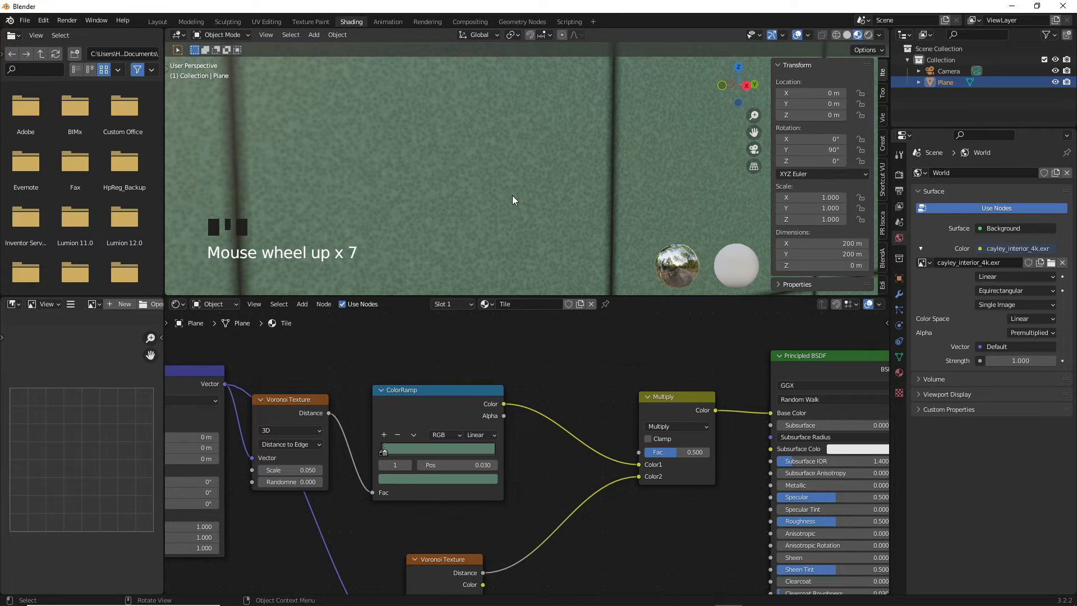
# Step: Thin the grout lines by moving the ColorRamp's stop 1 to position 0.014, and inspect the tiles on the plane
pyautogui.scroll(3, 375, 442)
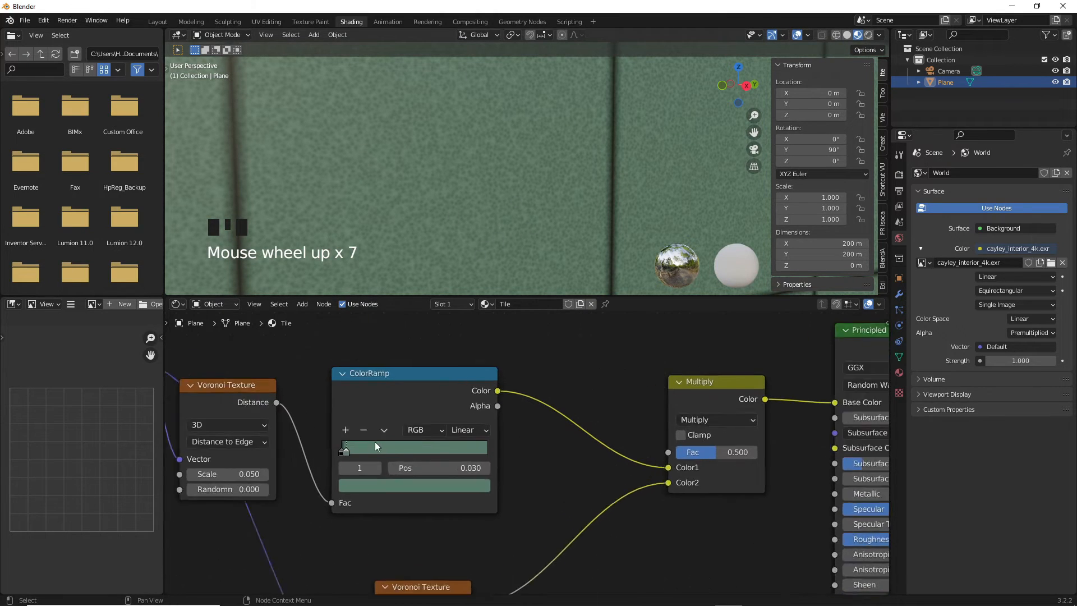
pyautogui.moveTo(594, 486); pyautogui.dragTo(663, 507, button='middle')
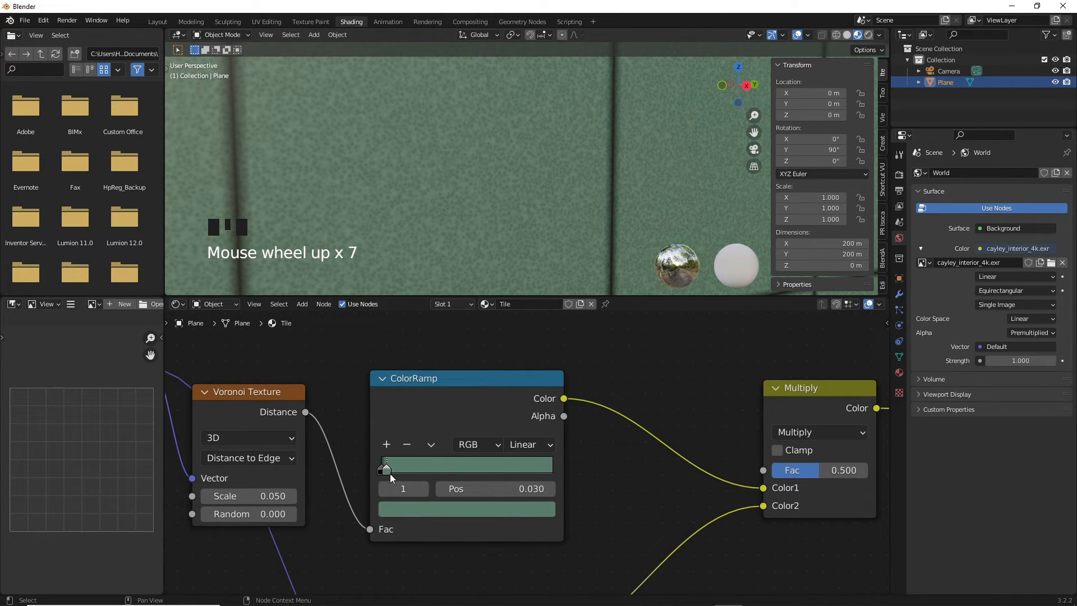
pyautogui.moveTo(389, 473); pyautogui.dragTo(382, 470)
pyautogui.click(381, 469)
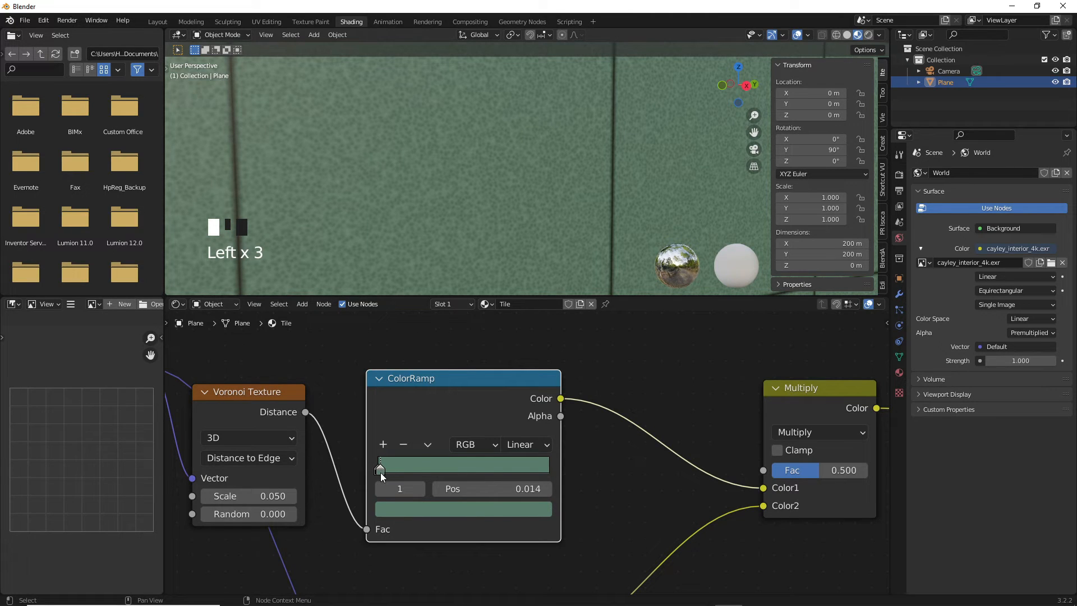
pyautogui.scroll(-5, 573, 493)
pyautogui.scroll(-10, 553, 201)
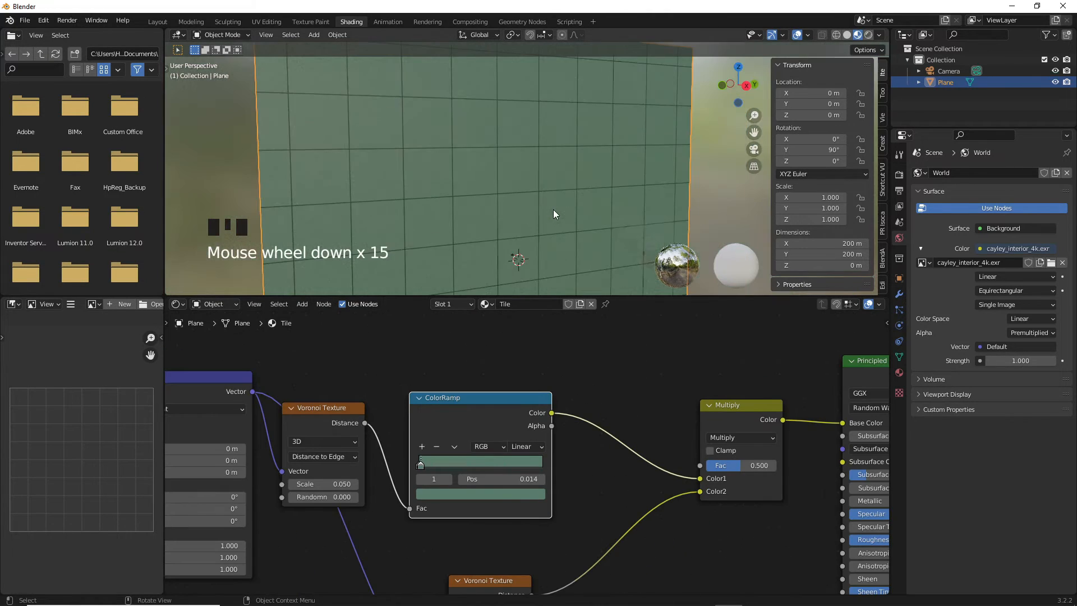
pyautogui.scroll(5, 540, 184)
pyautogui.scroll(4, 540, 180)
pyautogui.moveTo(540, 180); pyautogui.dragTo(543, 276, button='middle')
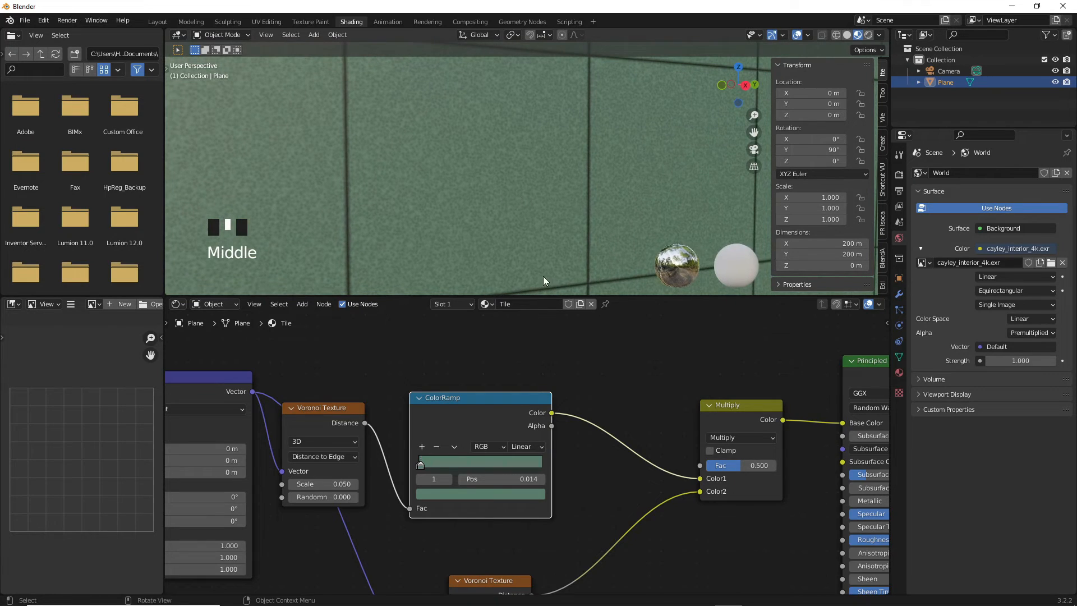
# Step: Set the Principled BSDF's Roughness to 0.02
pyautogui.moveTo(665, 403); pyautogui.dragTo(433, 351, button='middle')
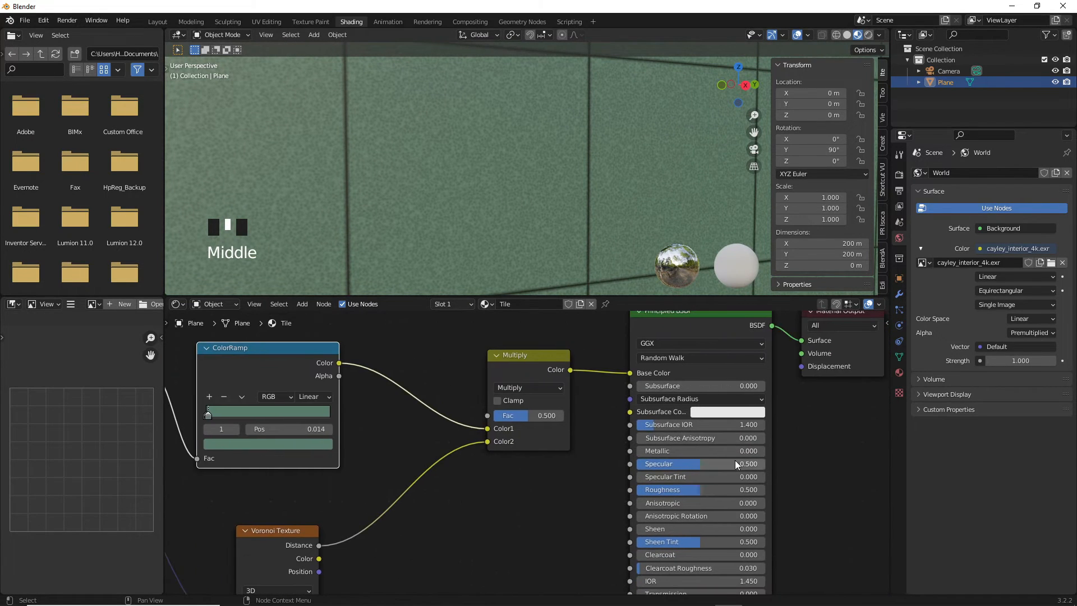
pyautogui.scroll(3, 735, 460)
pyautogui.moveTo(561, 560); pyautogui.dragTo(486, 545, button='middle')
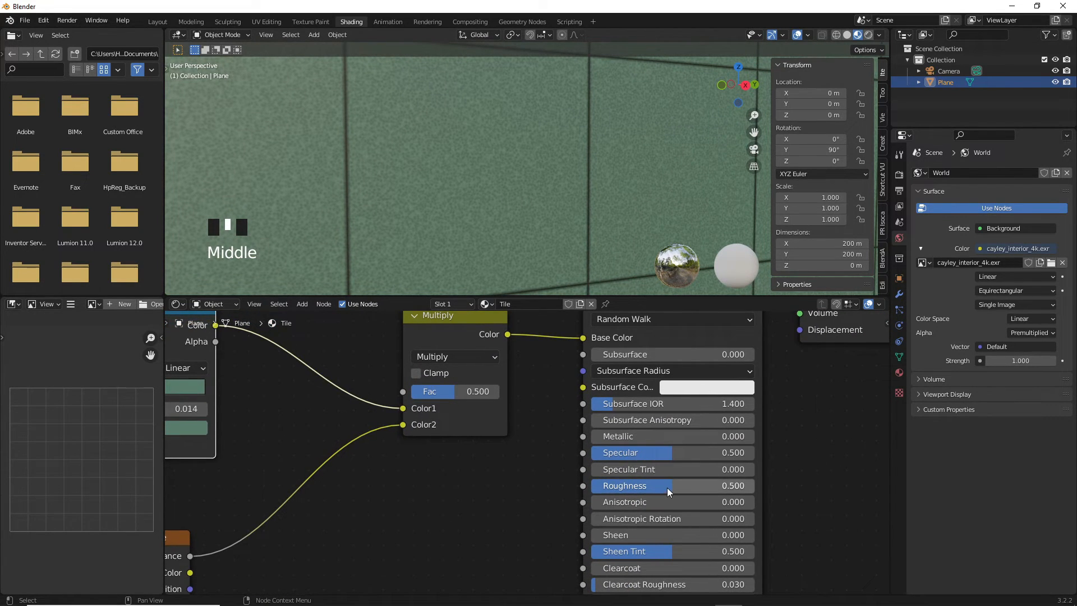
pyautogui.moveTo(667, 487); pyautogui.dragTo(603, 487)
pyautogui.click(732, 487)
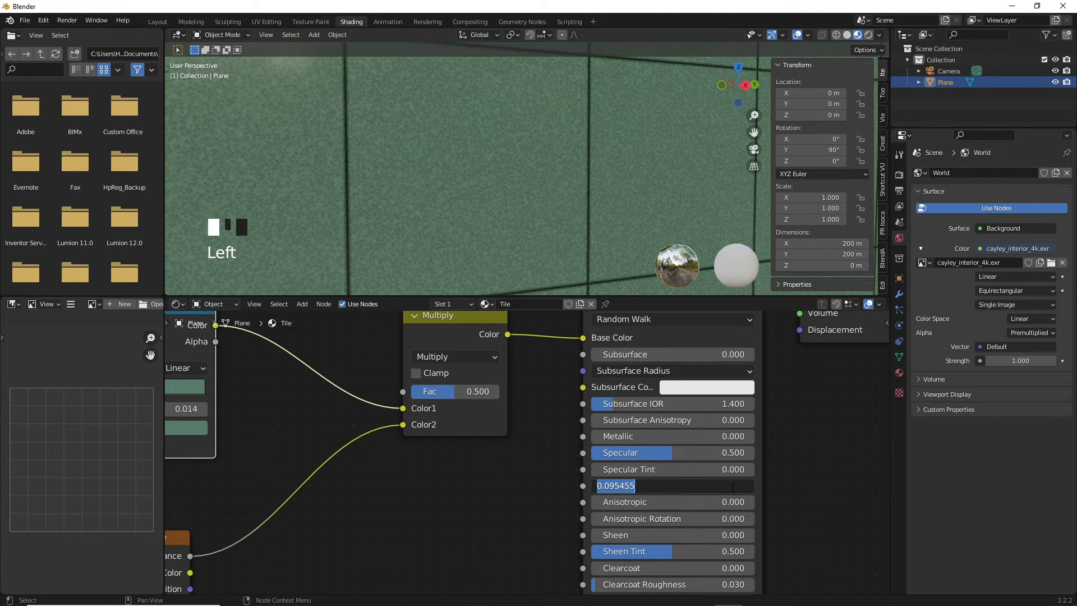
pyautogui.write('0.02')
pyautogui.press('Return')
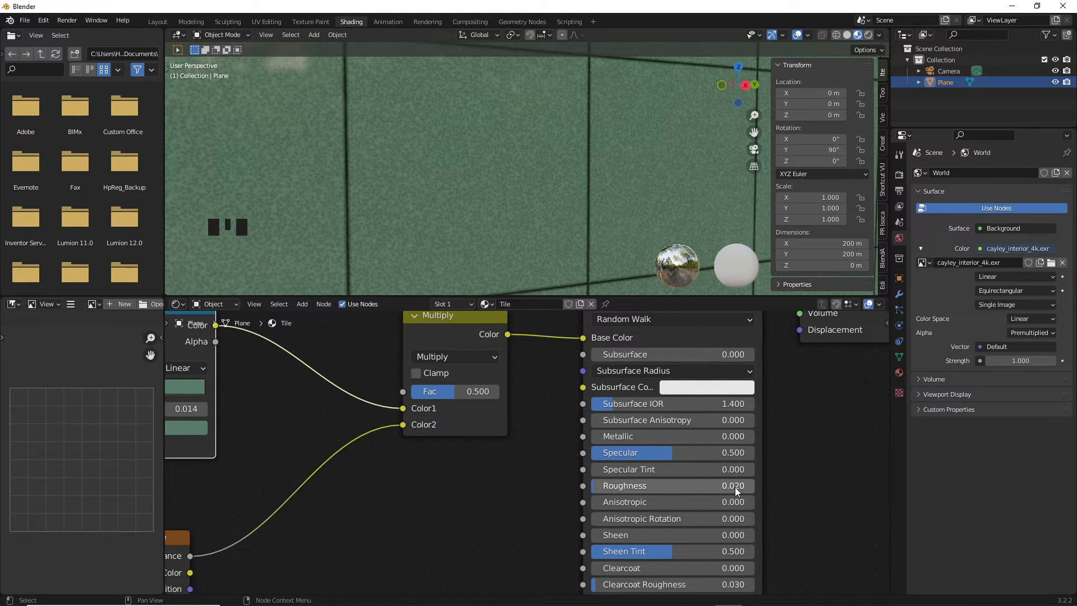
# Step: Examine the glossier tile surface and grout lines on the plane from near and far
pyautogui.scroll(-2, 513, 495)
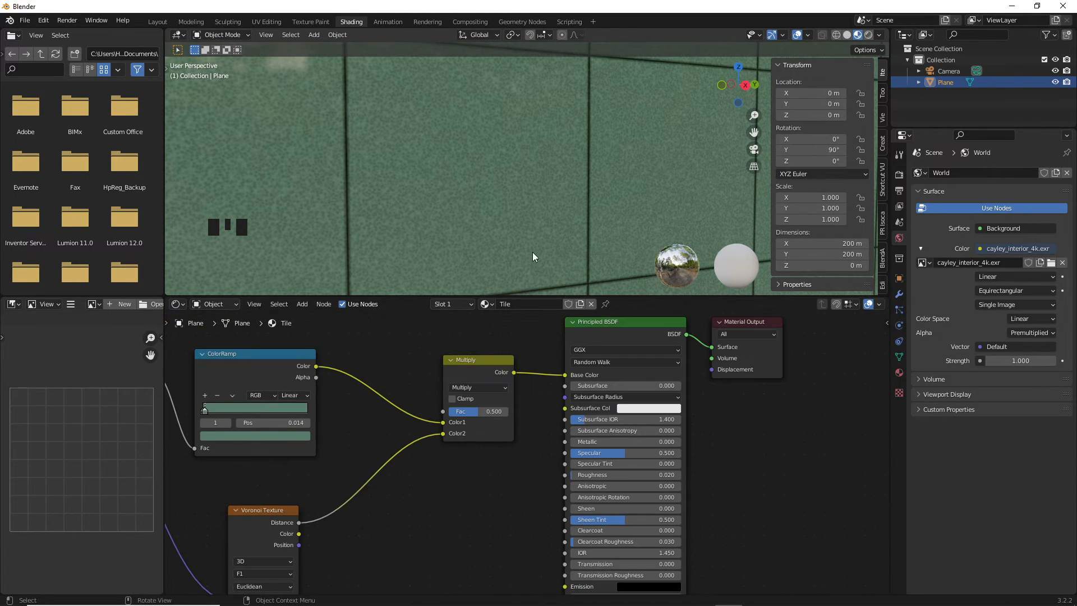
pyautogui.scroll(-10, 540, 218)
pyautogui.scroll(7, 540, 217)
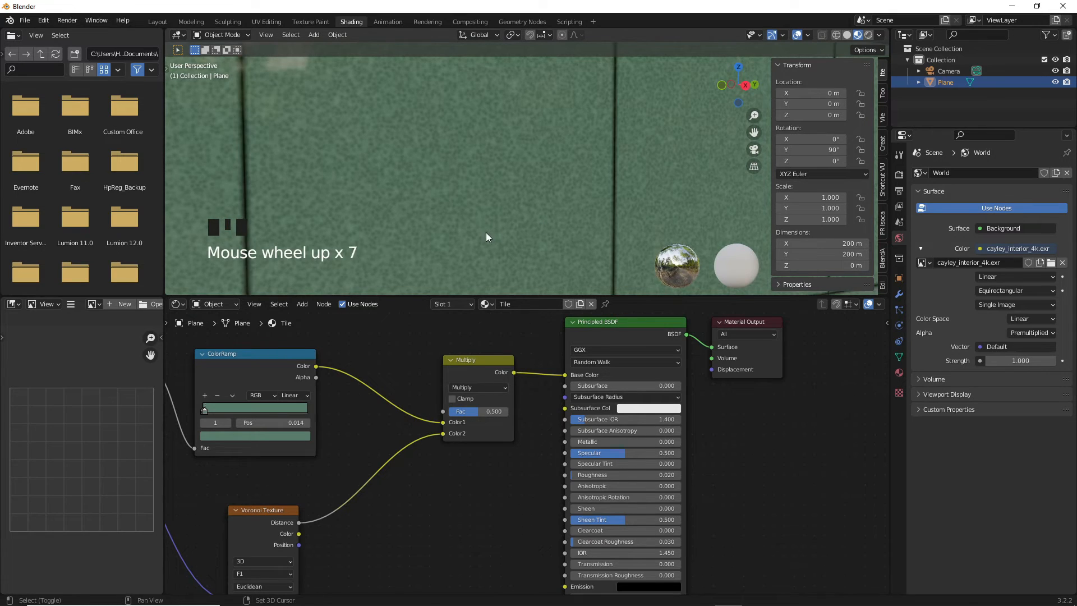
pyautogui.keyDown('shift'); pyautogui.moveTo(485, 233); pyautogui.dragTo(521, 235, button='middle'); pyautogui.keyUp('shift')
pyautogui.scroll(-11, 521, 235)
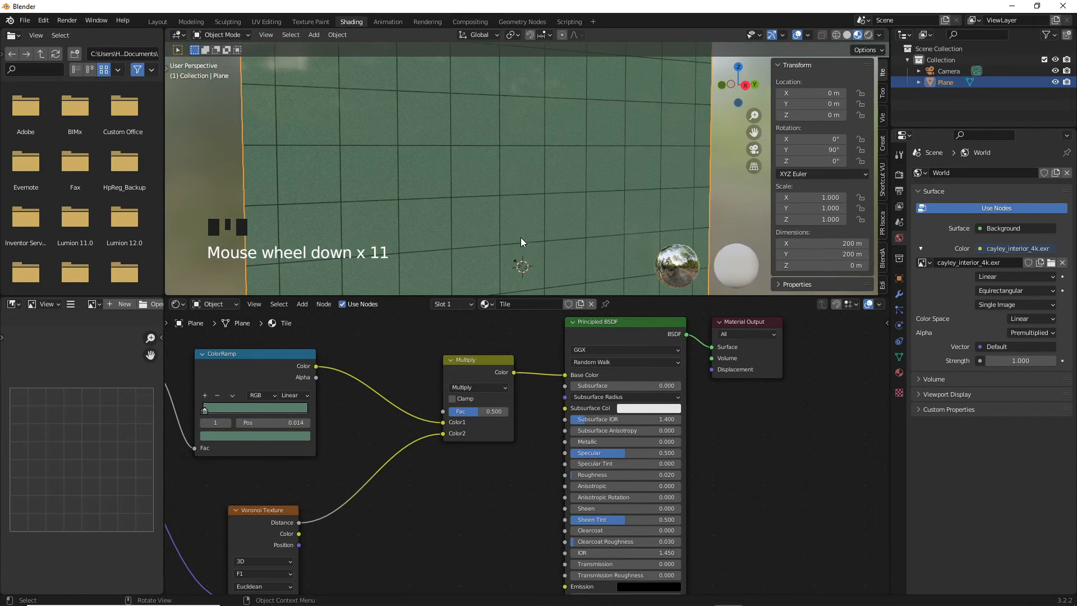
pyautogui.scroll(10, 521, 237)
pyautogui.keyDown('shift'); pyautogui.moveTo(432, 224); pyautogui.dragTo(477, 224, button='middle'); pyautogui.keyUp('shift')
pyautogui.scroll(1, 398, 226)
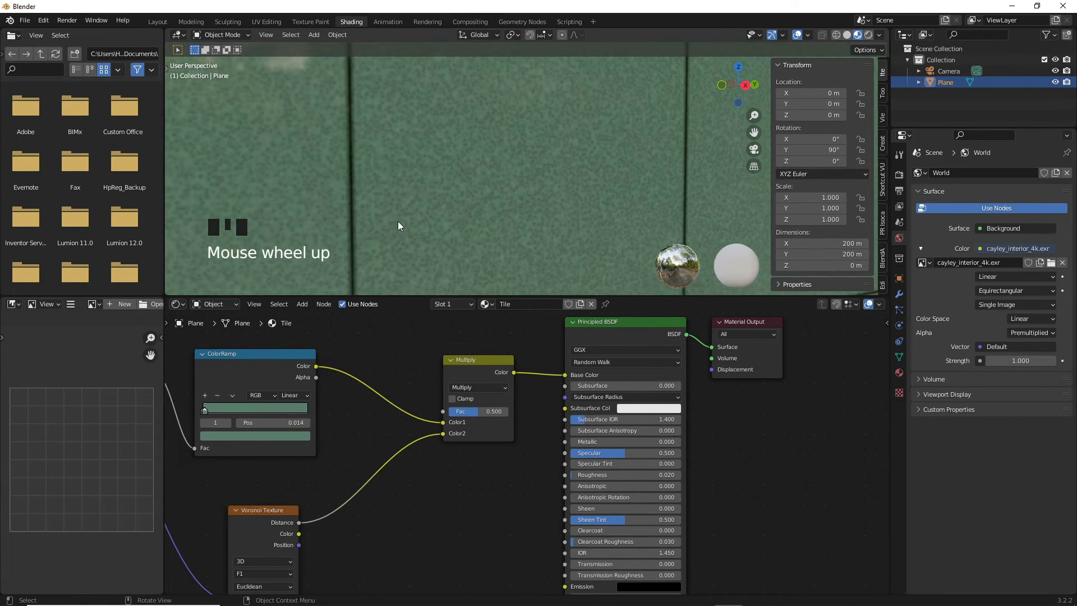
pyautogui.scroll(1, 400, 225)
pyautogui.moveTo(402, 225); pyautogui.dragTo(482, 207, button='middle')
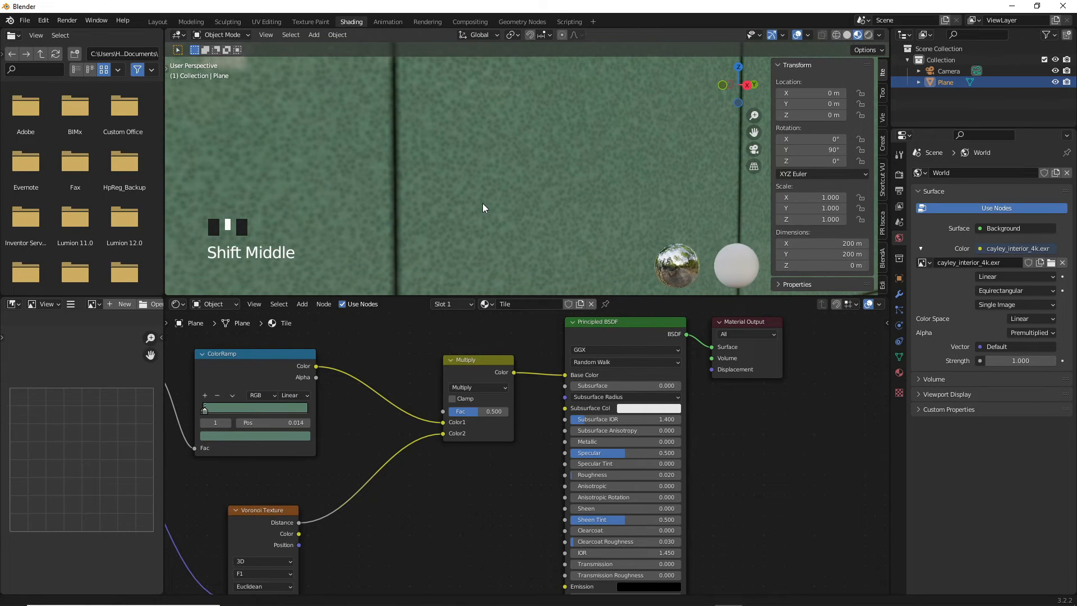
# Step: Add a Bump node between the speckle Voronoi Texture and the Principled BSDF
pyautogui.scroll(-4, 527, 516)
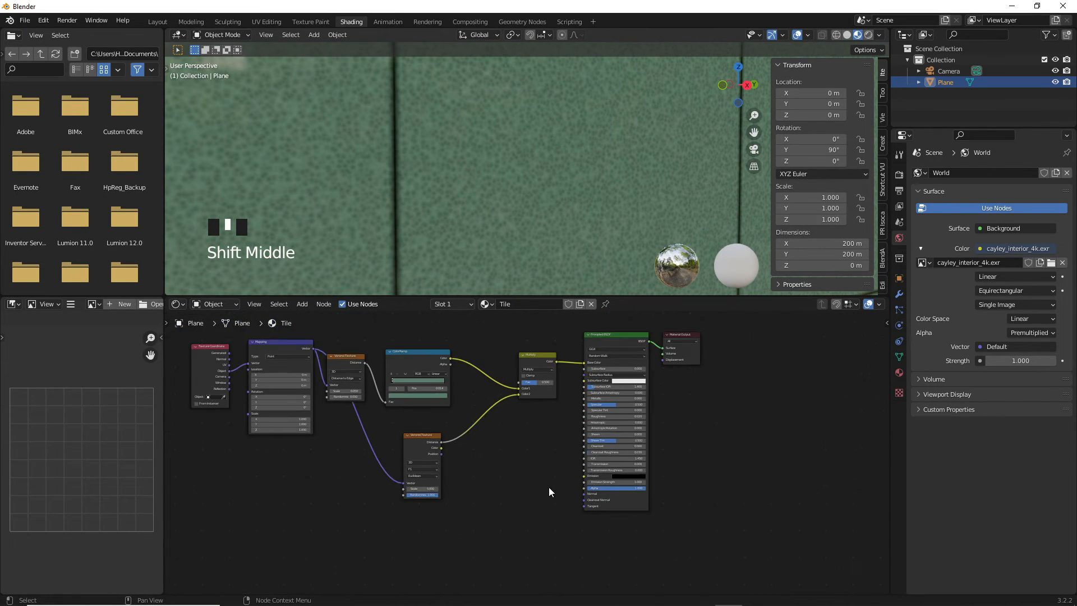
pyautogui.moveTo(491, 499); pyautogui.dragTo(518, 507, button='middle')
pyautogui.scroll(5, 505, 494)
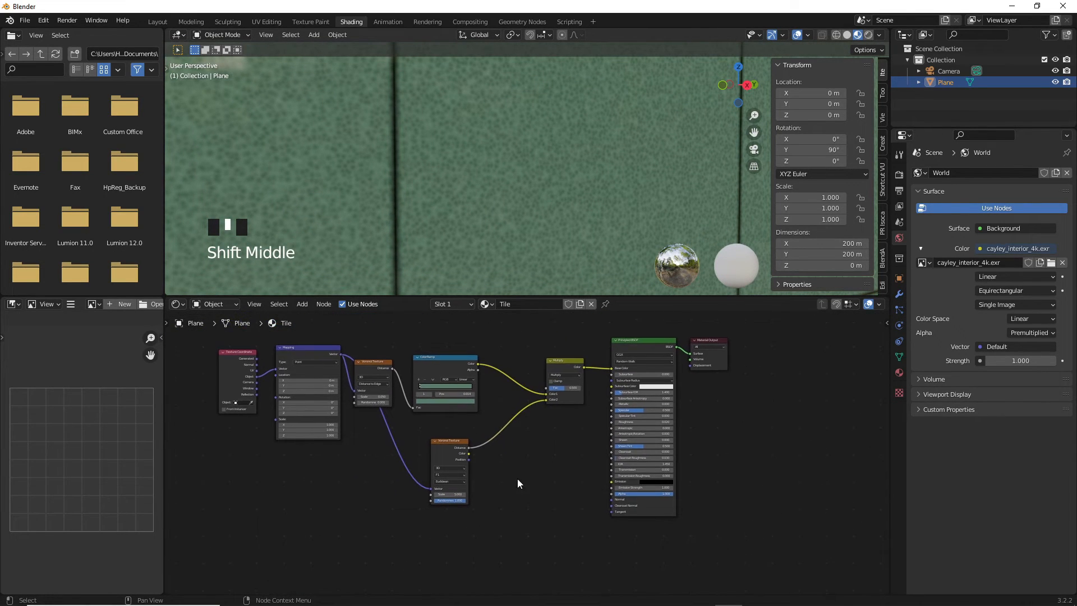
pyautogui.keyDown('shift'); pyautogui.moveTo(496, 455); pyautogui.dragTo(445, 505, button='middle'); pyautogui.keyUp('shift')
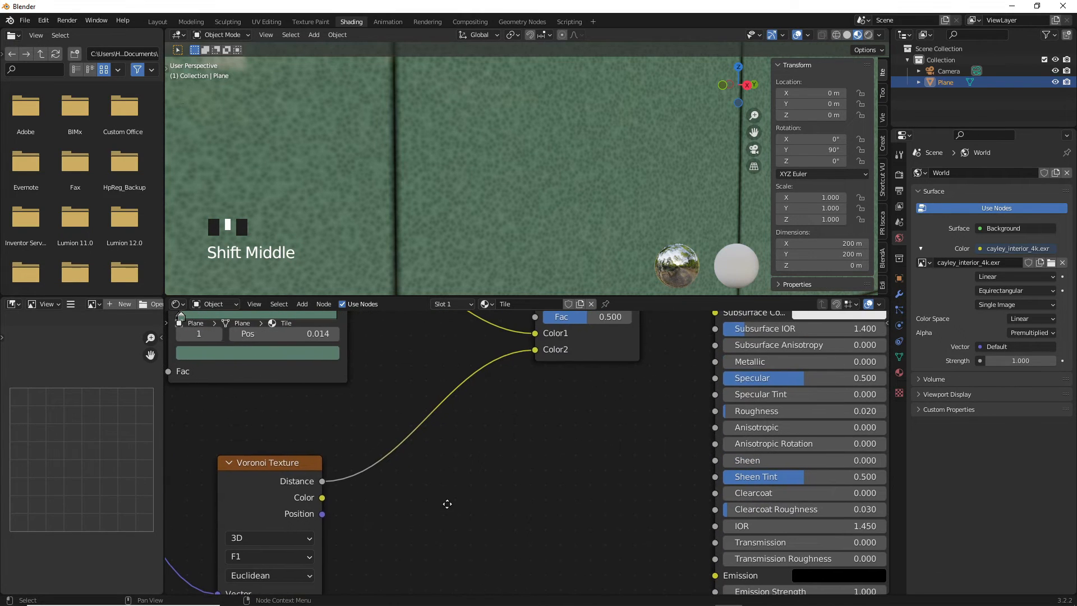
pyautogui.hotkey('shift', 'a')
pyautogui.click(492, 474)
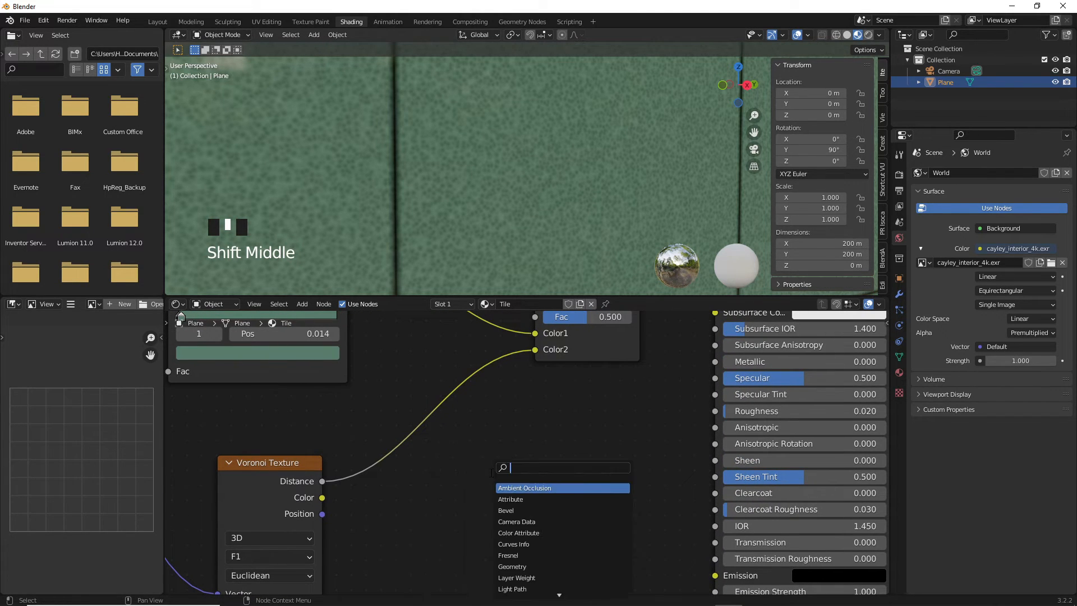
pyautogui.write('bump')
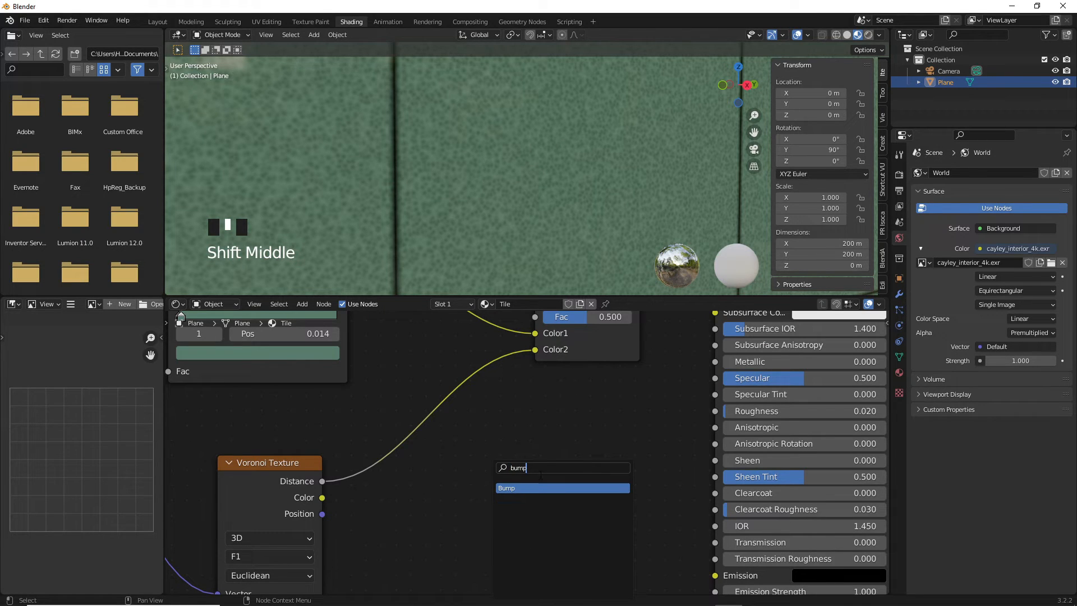
pyautogui.click(536, 488)
pyautogui.click(440, 490)
pyautogui.scroll(-3, 440, 498)
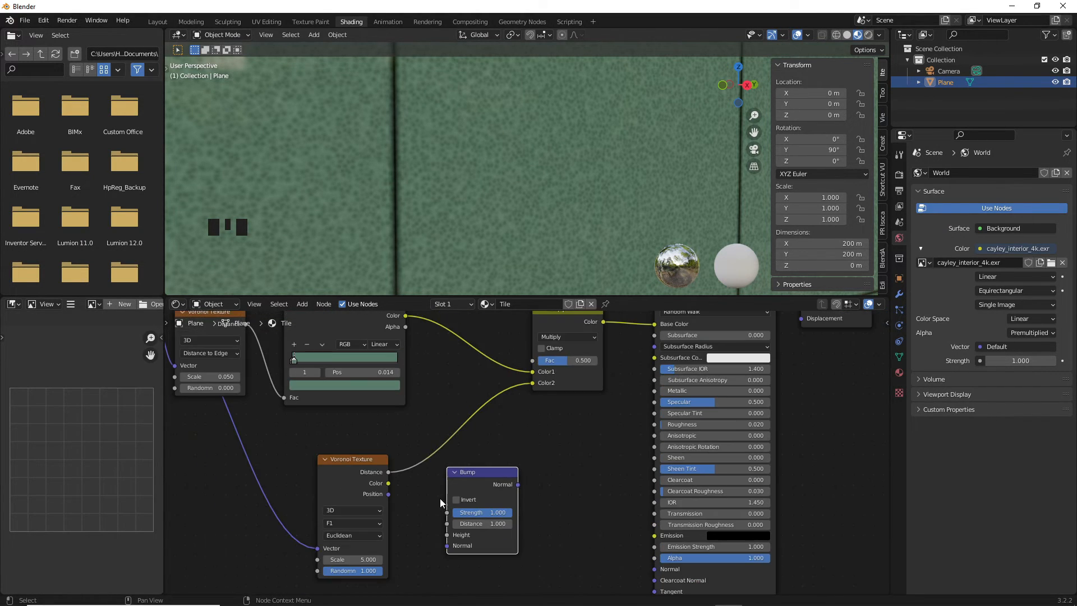
pyautogui.moveTo(442, 507); pyautogui.dragTo(471, 508, button='middle')
pyautogui.scroll(-2, 402, 469)
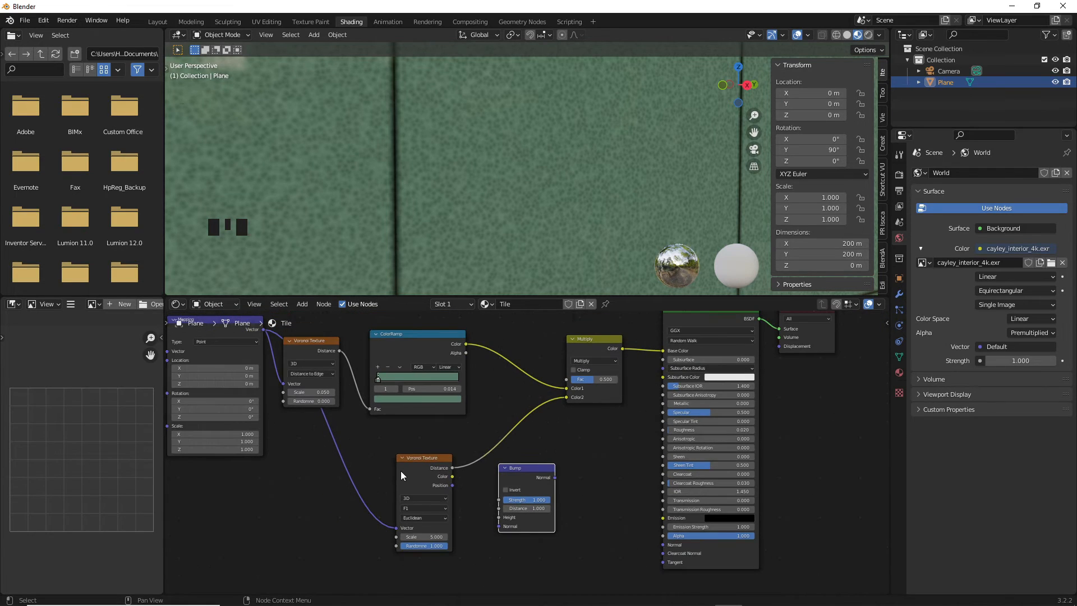
# Step: Connect the ColorRamp's Color to the Bump's Height and the Bump's Normal to the Principled BSDF's Normal, and check the grout on the plane
pyautogui.moveTo(465, 344); pyautogui.dragTo(497, 518)
pyautogui.scroll(3, 472, 383)
pyautogui.moveTo(480, 365); pyautogui.dragTo(449, 422, button='middle')
pyautogui.click(493, 504)
pyautogui.moveTo(569, 539); pyautogui.dragTo(515, 479, button='middle')
pyautogui.moveTo(475, 456); pyautogui.dragTo(625, 547)
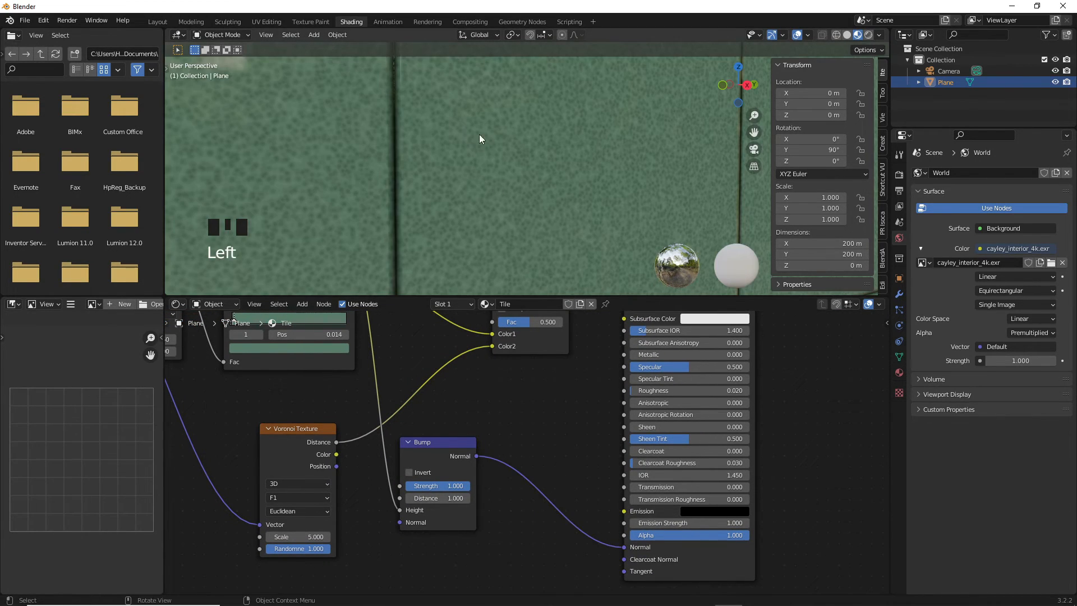
pyautogui.scroll(2, 409, 178)
pyautogui.moveTo(409, 178); pyautogui.dragTo(401, 188, button='middle')
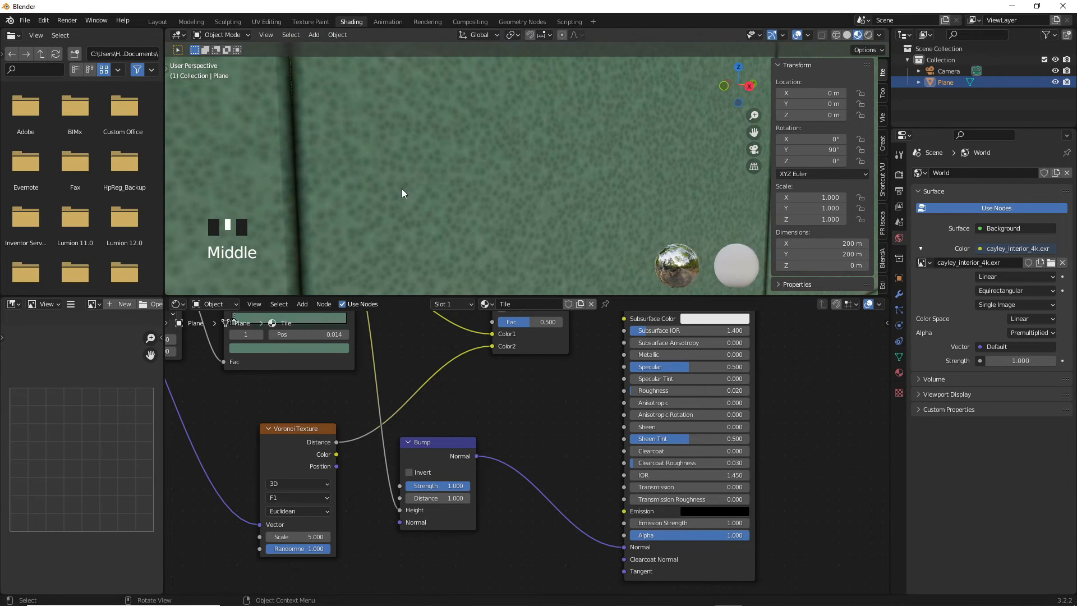
pyautogui.scroll(-7, 402, 192)
pyautogui.scroll(-3, 401, 192)
pyautogui.scroll(9, 403, 172)
# Step: Move the ColorRamp's stop 1 to position 0.009 to thin the grout lines, and inspect the reflections on both sides of the plane
pyautogui.doubleClick(496, 347)
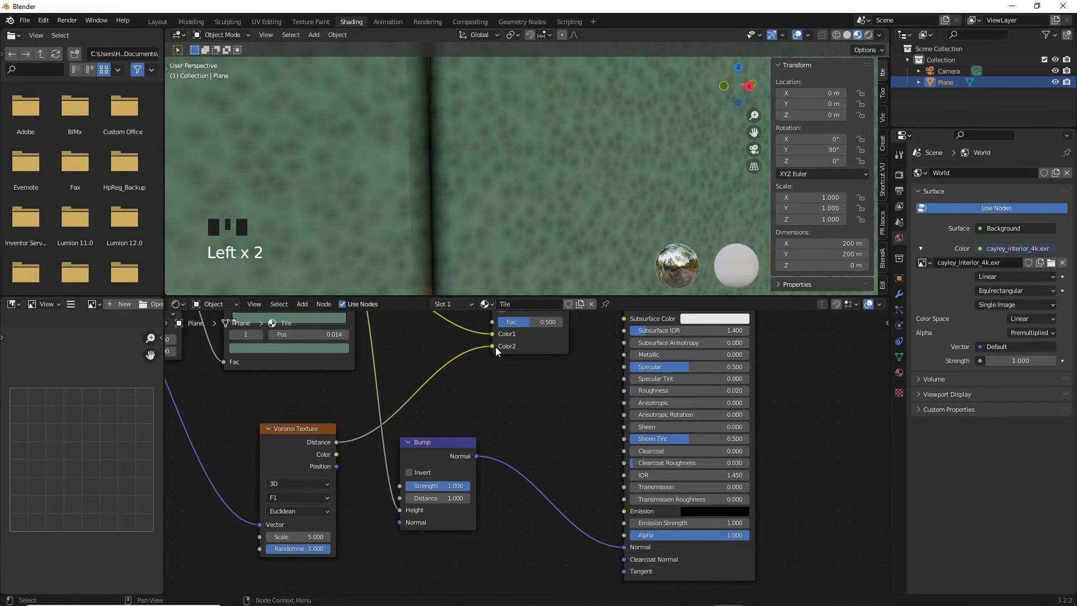
pyautogui.moveTo(518, 417); pyautogui.dragTo(654, 534, button='middle')
pyautogui.scroll(9, 318, 404)
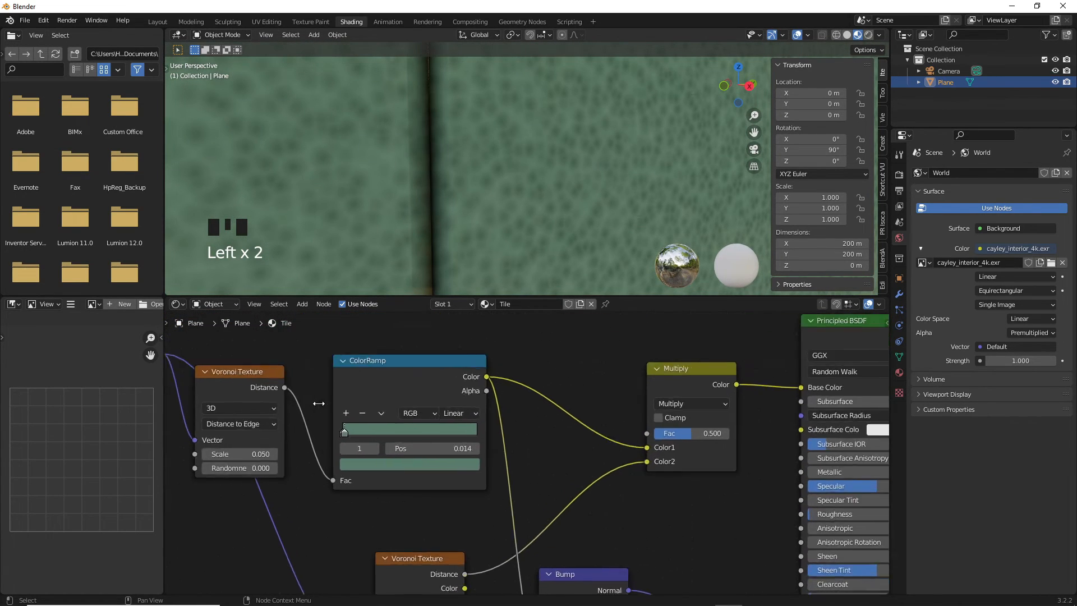
pyautogui.moveTo(318, 403); pyautogui.dragTo(610, 497, button='middle')
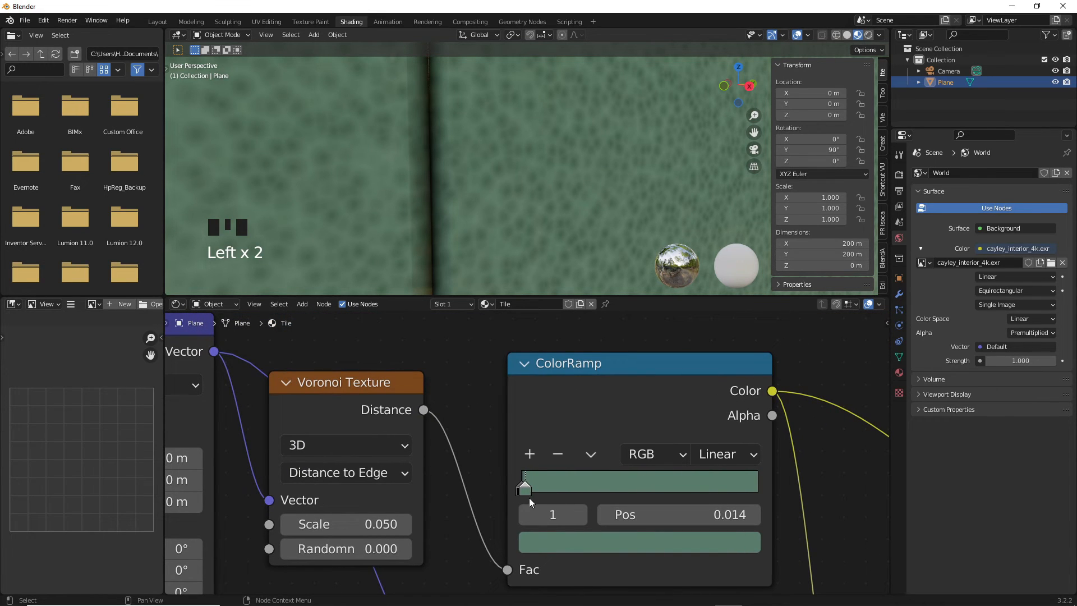
pyautogui.moveTo(526, 493); pyautogui.dragTo(524, 491)
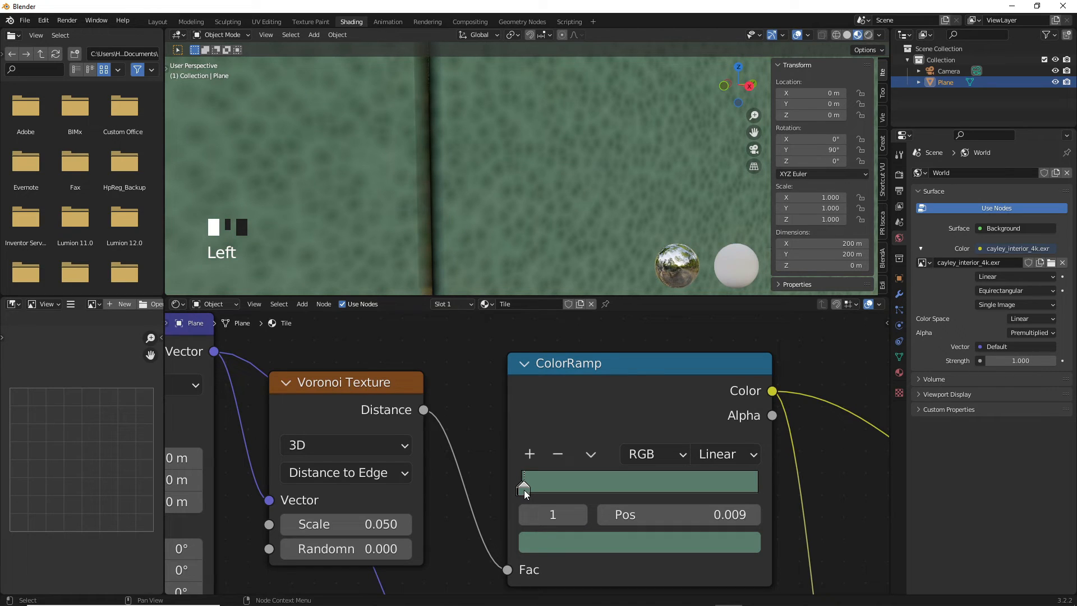
pyautogui.scroll(-15, 472, 214)
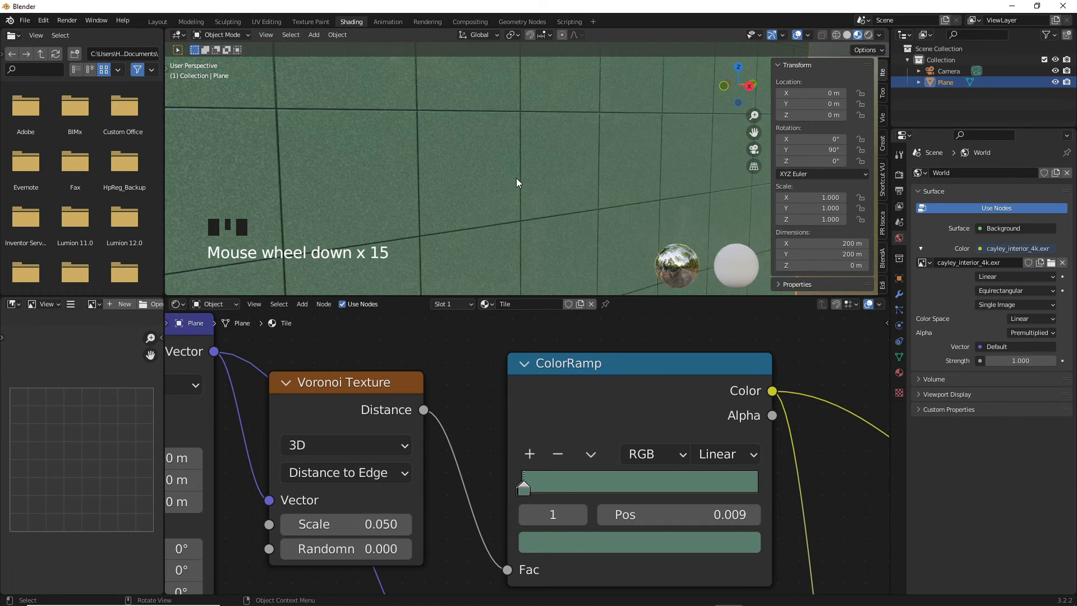
pyautogui.moveTo(516, 183); pyautogui.dragTo(403, 173, button='middle')
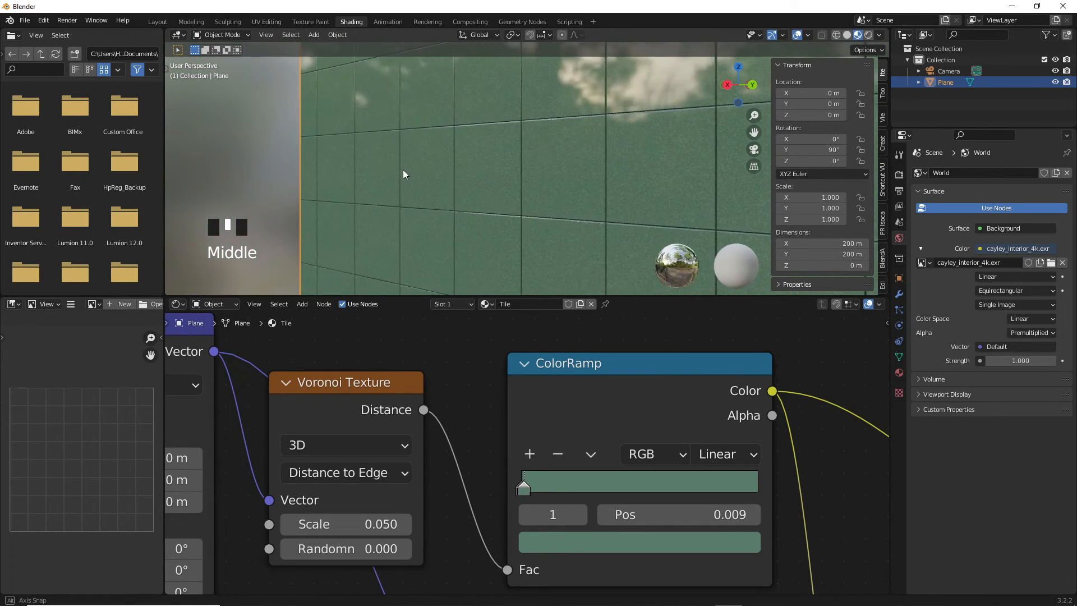
pyautogui.keyDown('shift'); pyautogui.moveTo(540, 156); pyautogui.dragTo(535, 187, button='middle'); pyautogui.keyUp('shift')
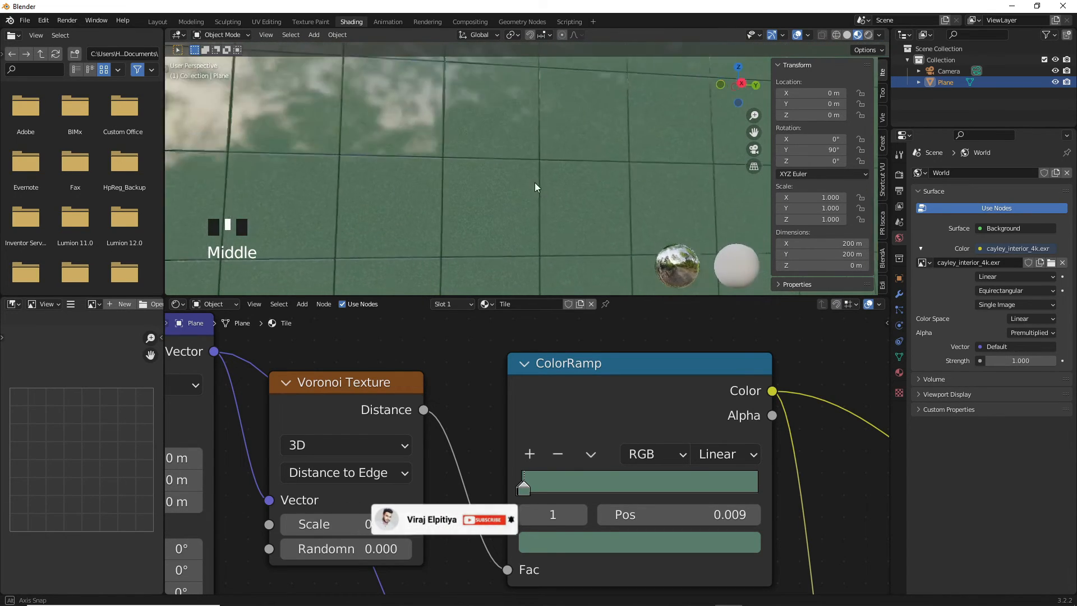
pyautogui.scroll(4, 531, 178)
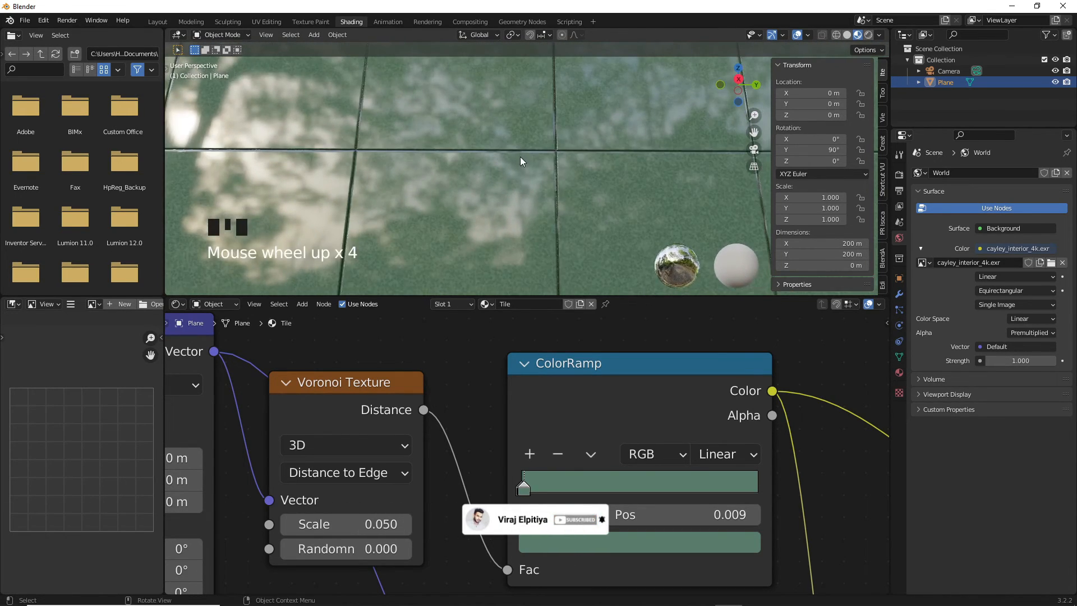
pyautogui.moveTo(514, 160); pyautogui.dragTo(475, 164, button='middle')
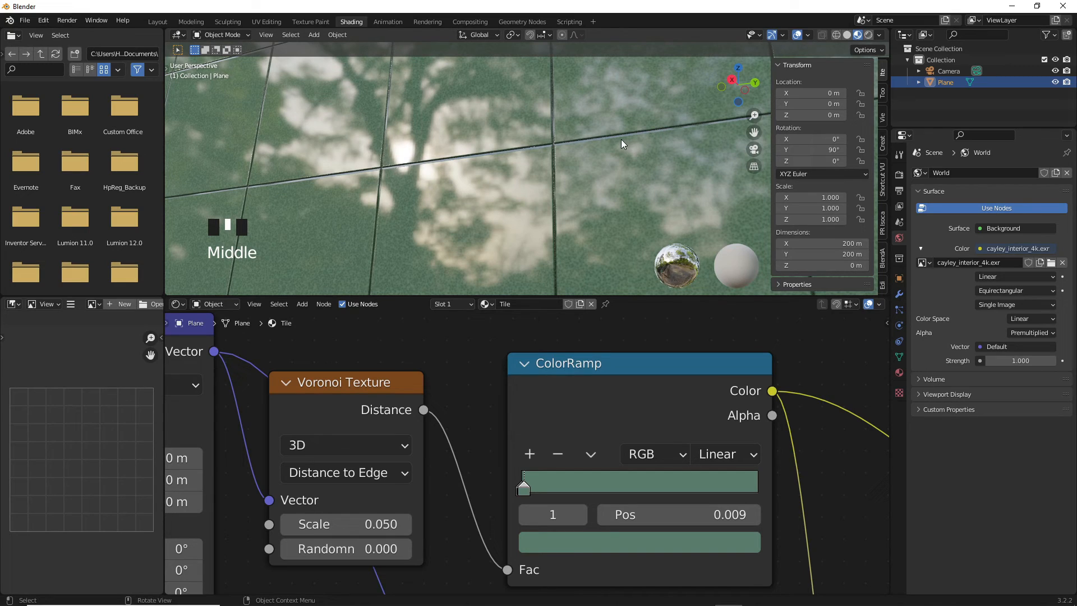
# Step: Hide the viewport's sidebar and set the render engine to Cycles with GPU Compute as the device
pyautogui.press('n')
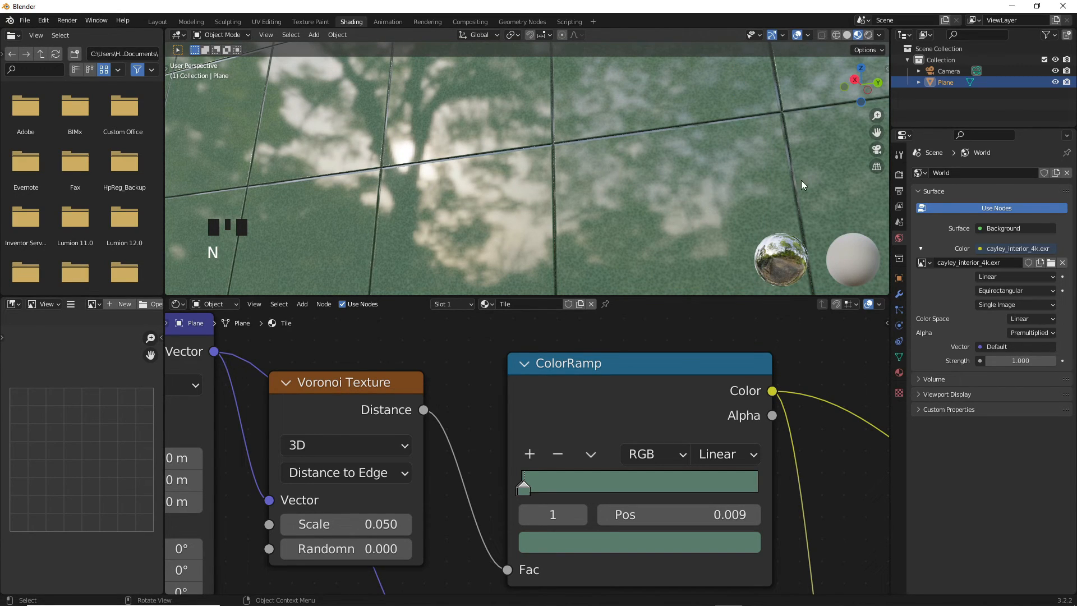
pyautogui.click(900, 174)
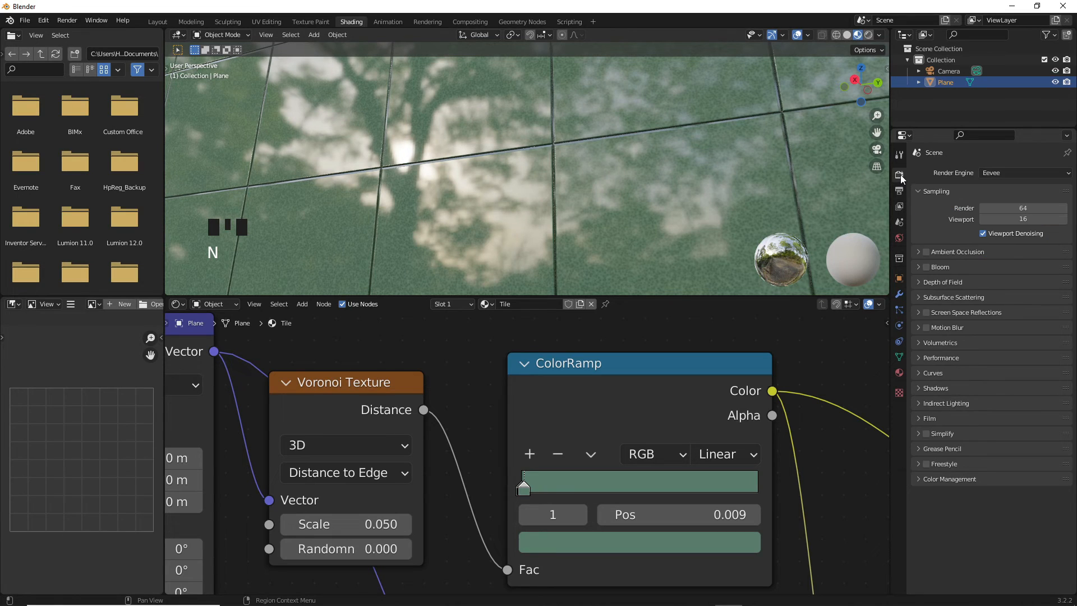
pyautogui.click(988, 173)
pyautogui.click(996, 208)
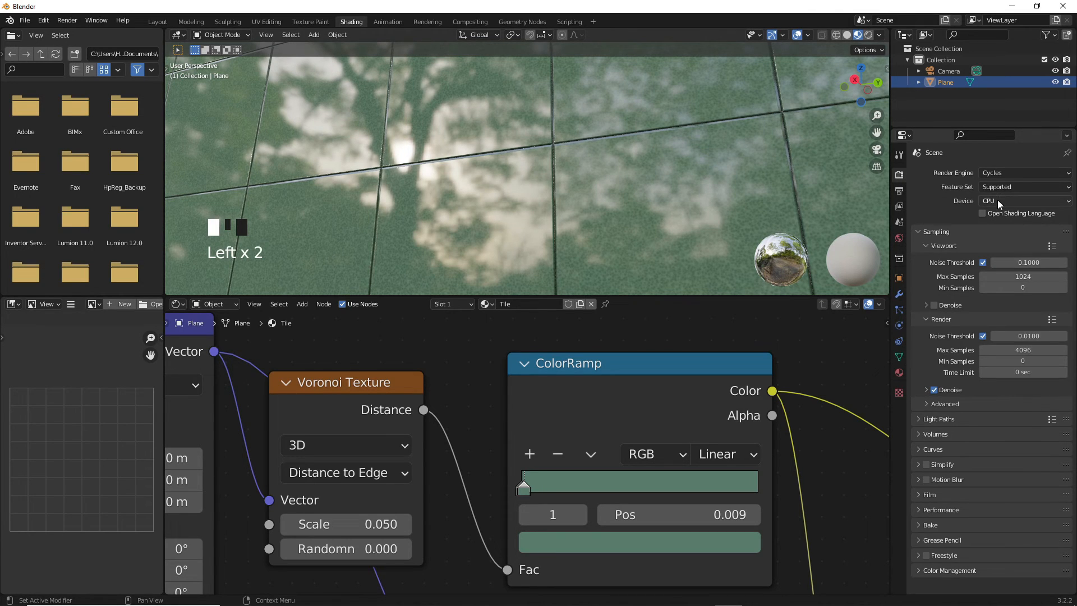
pyautogui.moveTo(997, 200); pyautogui.dragTo(998, 226)
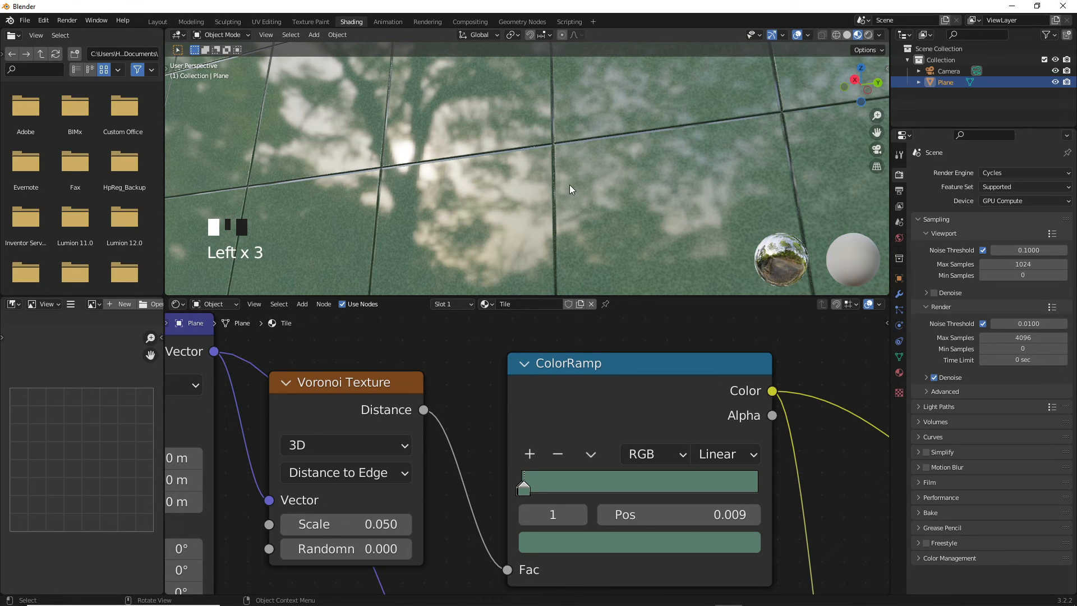
# Step: Switch the viewport to Rendered shading and inspect the tile reflections and grout from several distances
pyautogui.press('z')
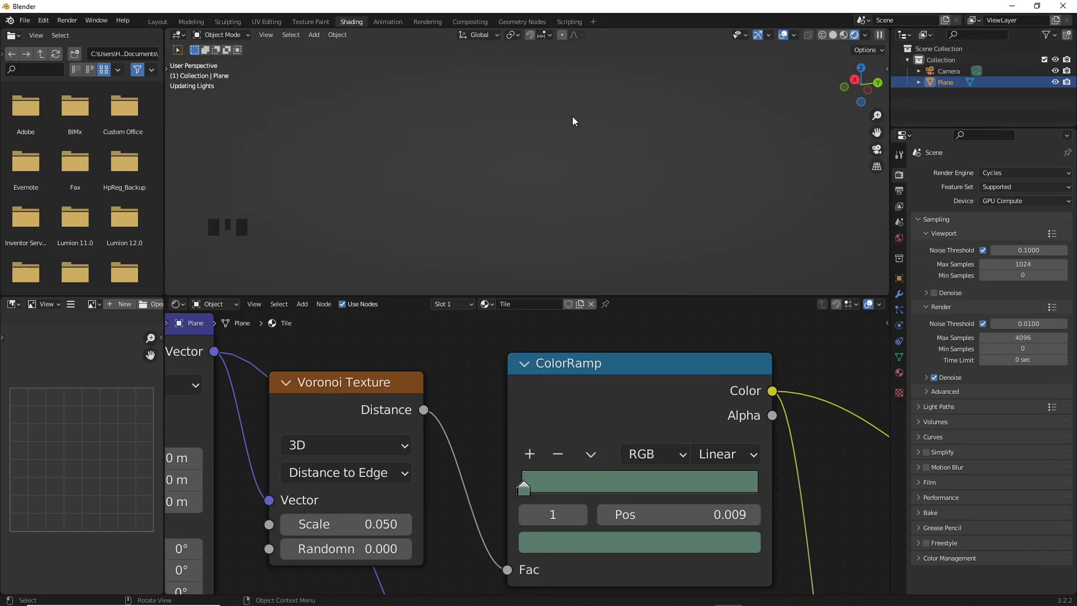
pyautogui.moveTo(533, 158); pyautogui.dragTo(580, 209, button='middle')
pyautogui.scroll(-3, 578, 207)
pyautogui.scroll(-1, 578, 207)
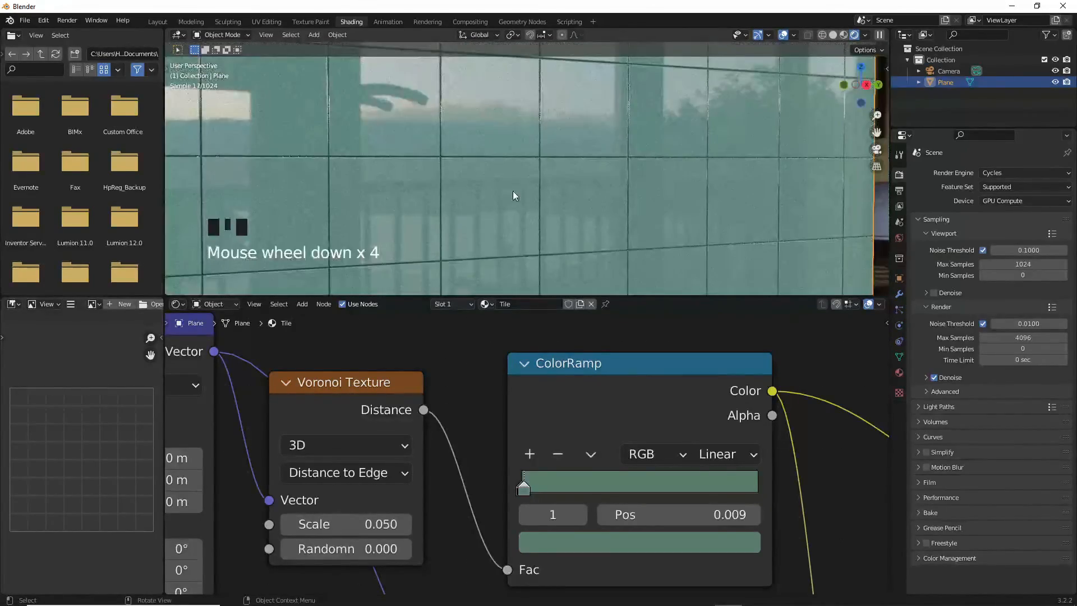
pyautogui.scroll(-3, 471, 184)
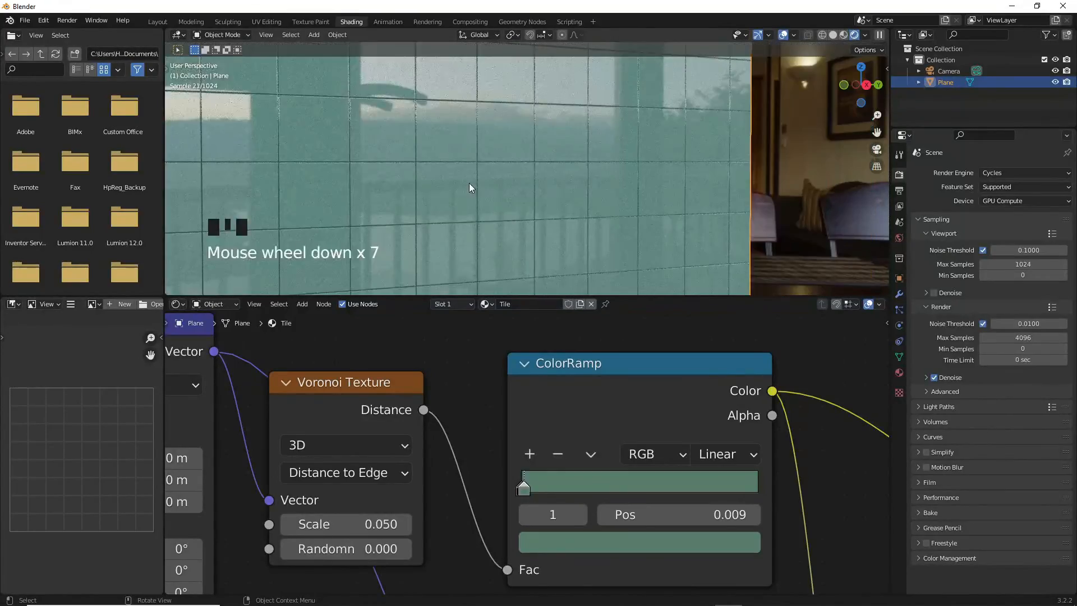
pyautogui.keyDown('shift'); pyautogui.moveTo(470, 183); pyautogui.dragTo(548, 146, button='middle'); pyautogui.keyUp('shift')
pyautogui.scroll(4, 599, 173)
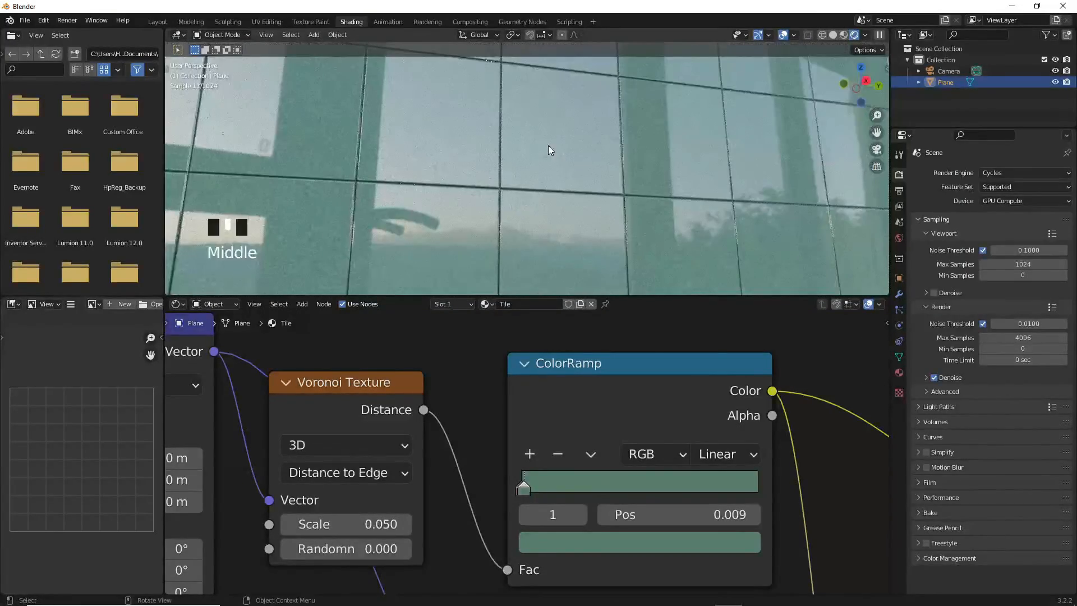